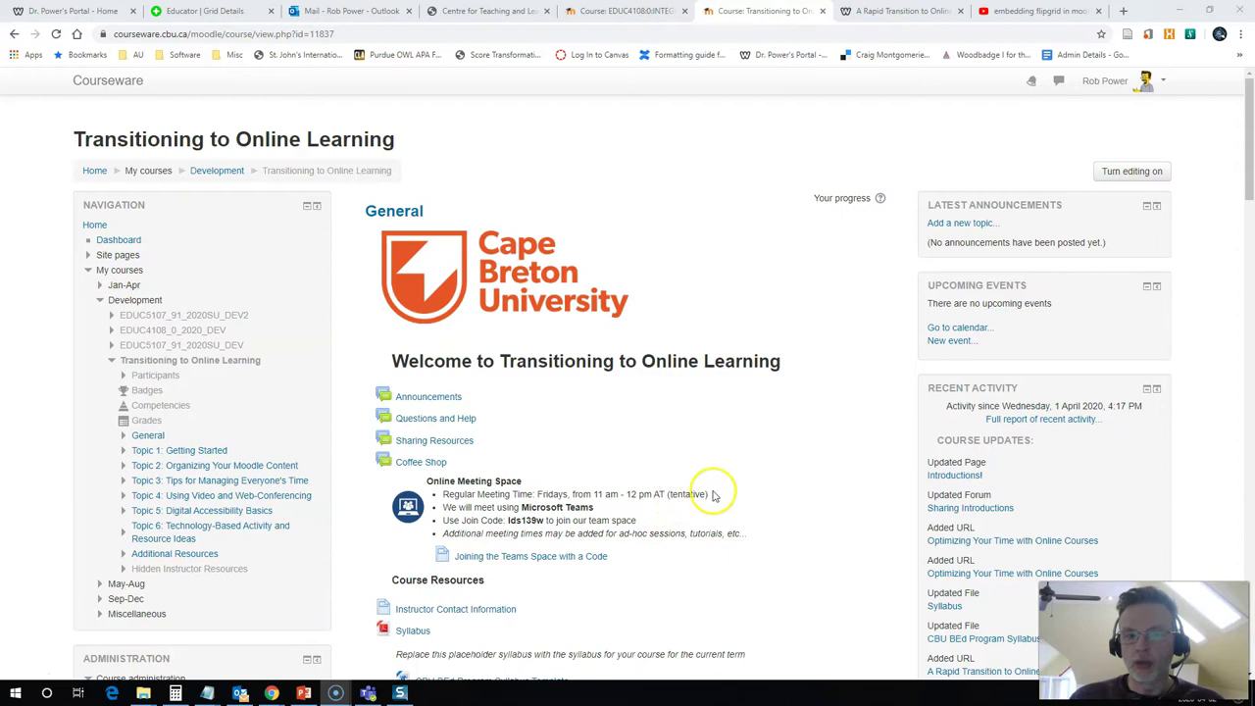
Open the Introductions! page in Topic 1 and browse its embedded 'Transitioning to Online Teaching' Flipgrid board
scroll(714, 497, "down", 1)
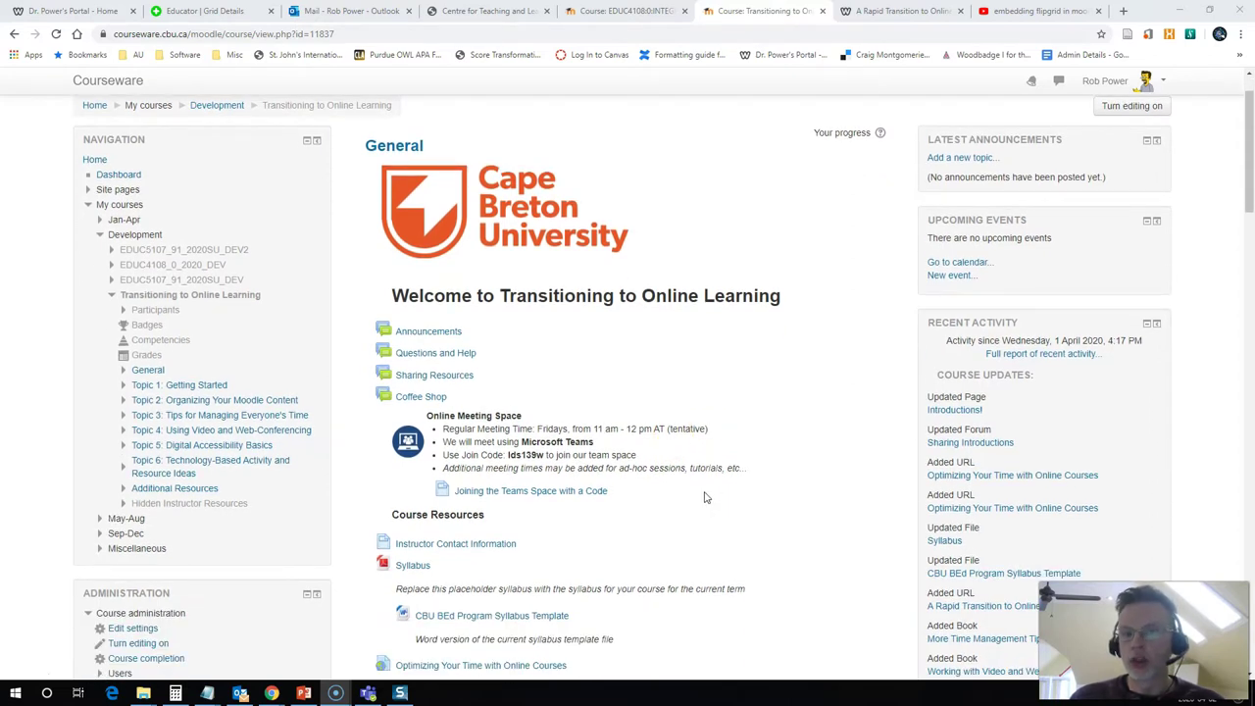
scroll(704, 497, "down", 1)
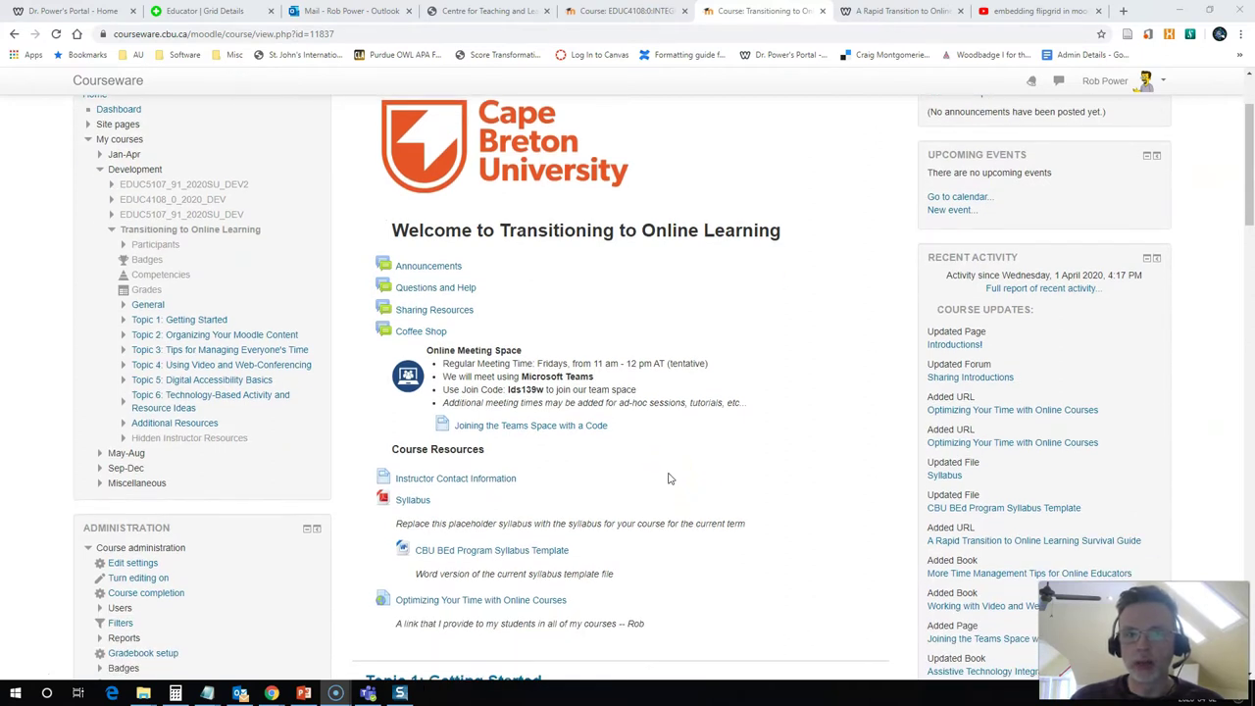
scroll(661, 477, "down", 8)
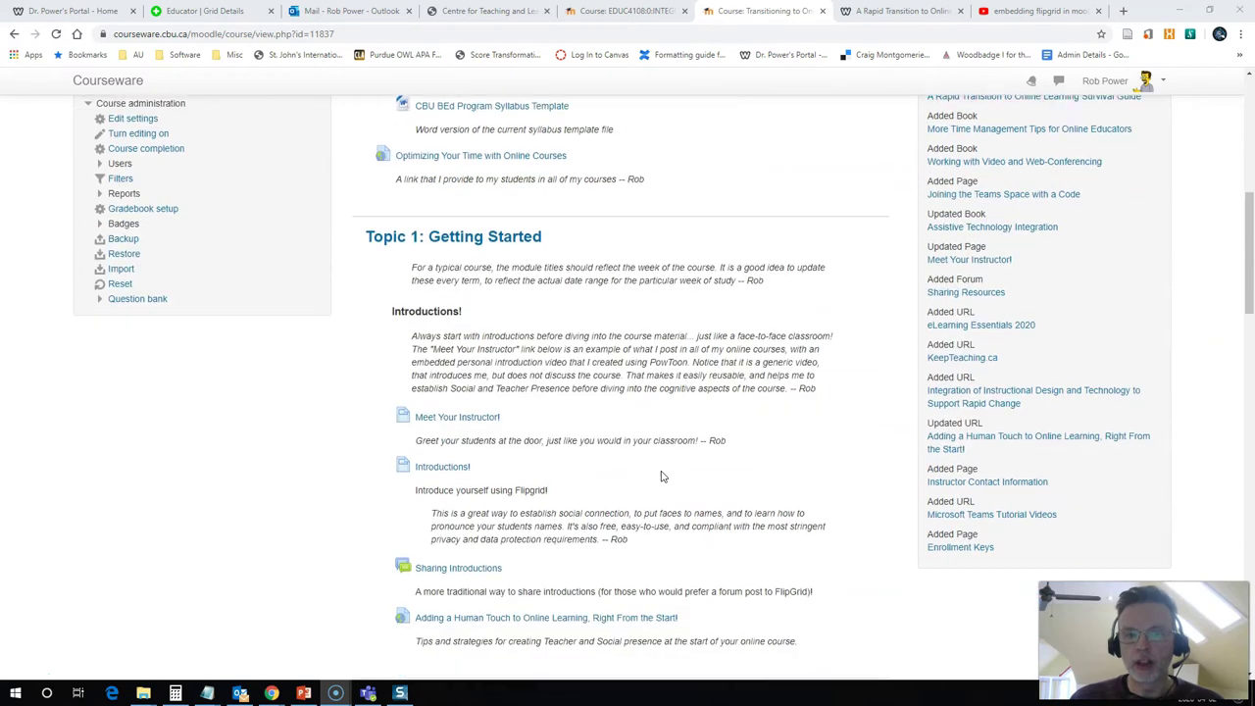
left_click(631, 489)
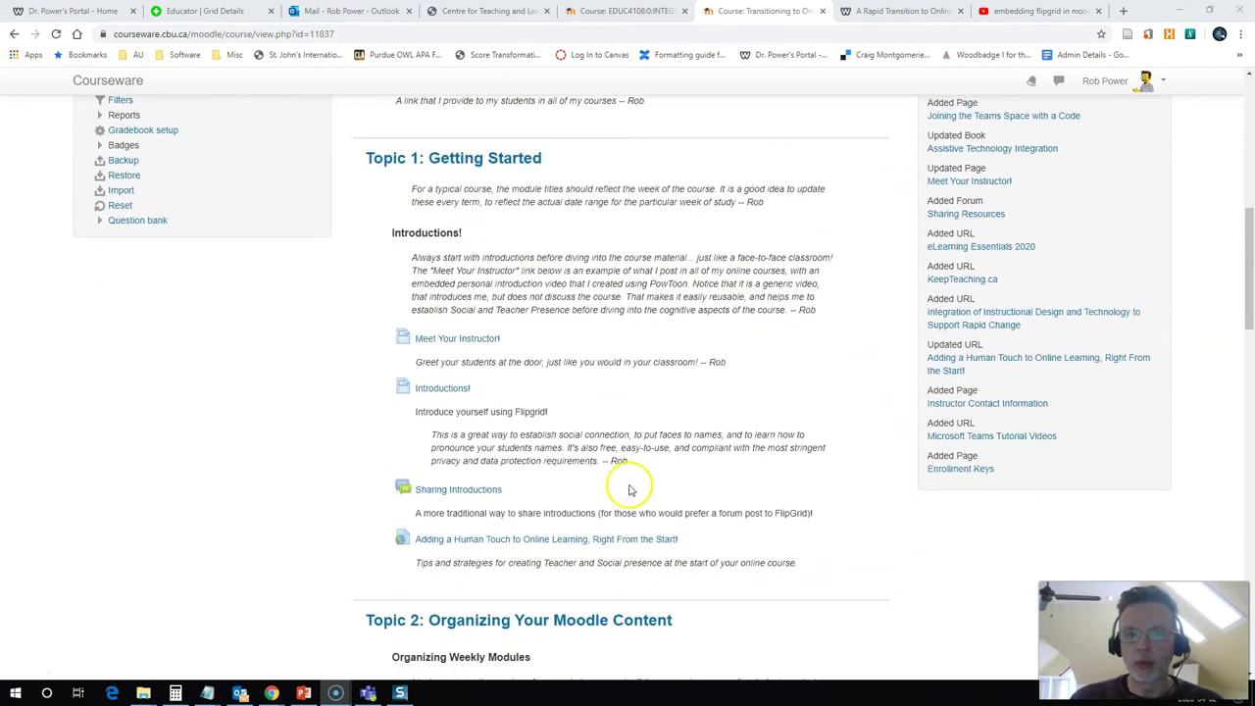
left_click(443, 389)
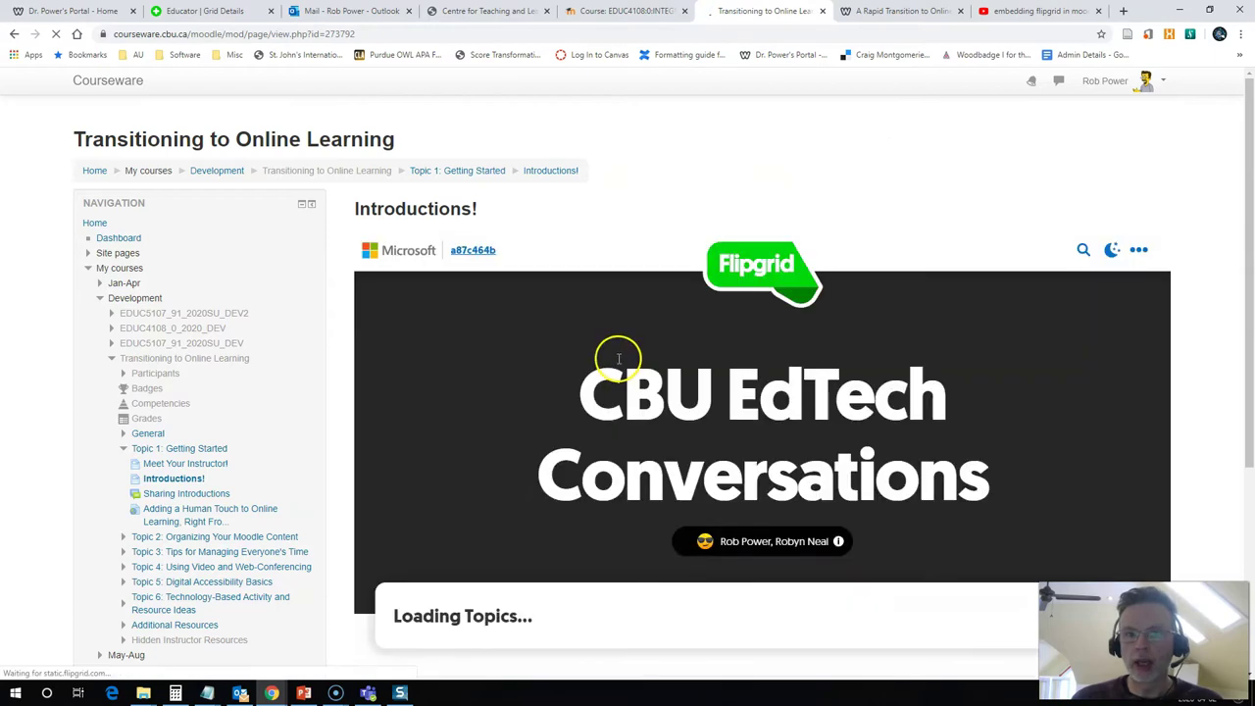
scroll(785, 235, "down", 1)
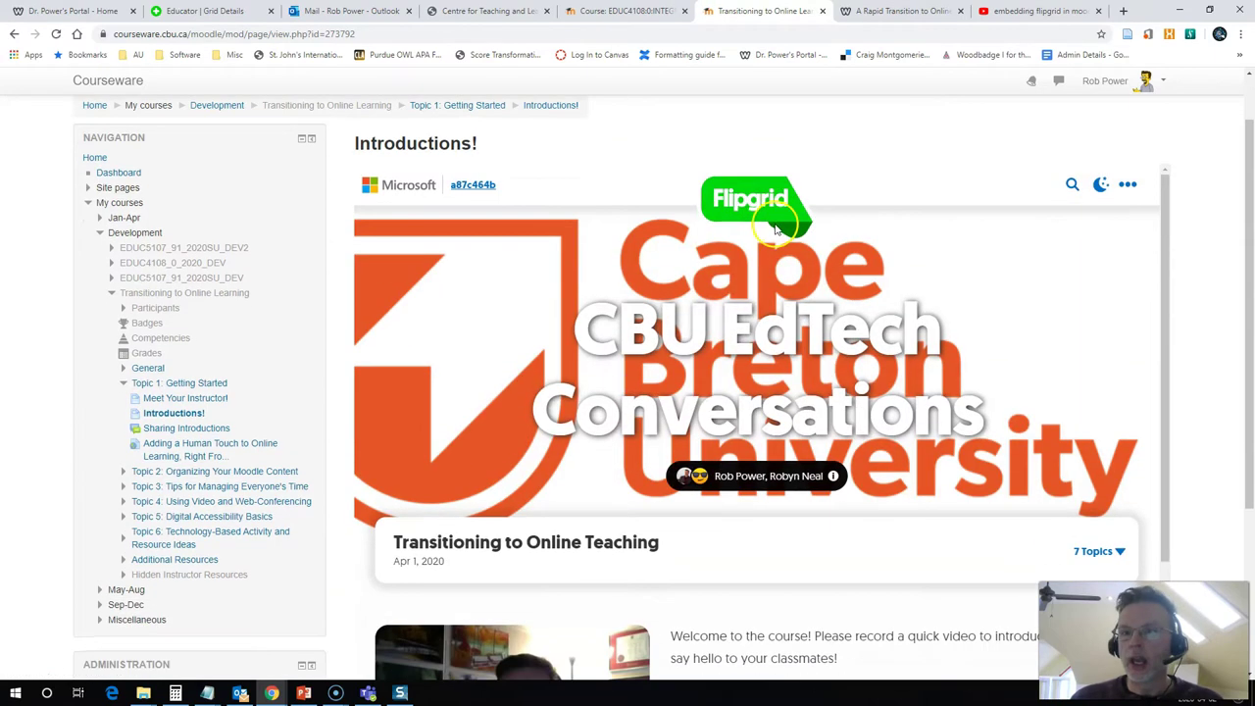
scroll(833, 328, "down", 2)
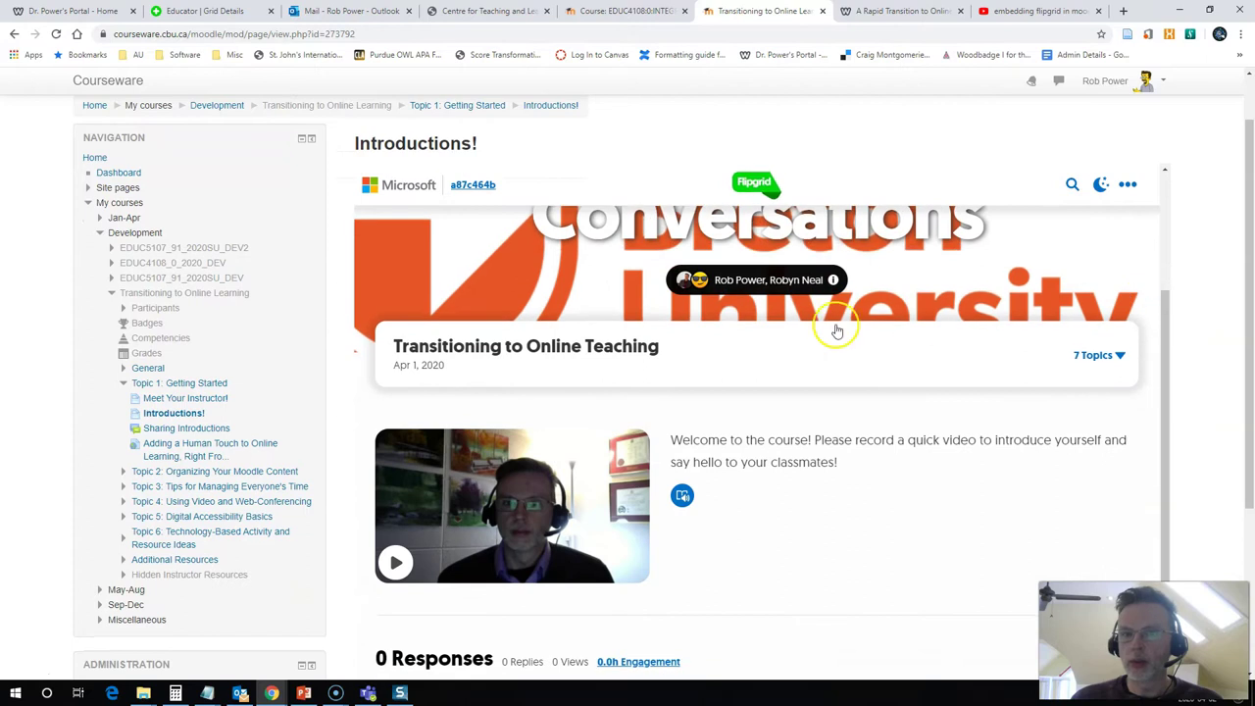
scroll(761, 324, "down", 2)
scroll(639, 452, "down", 3)
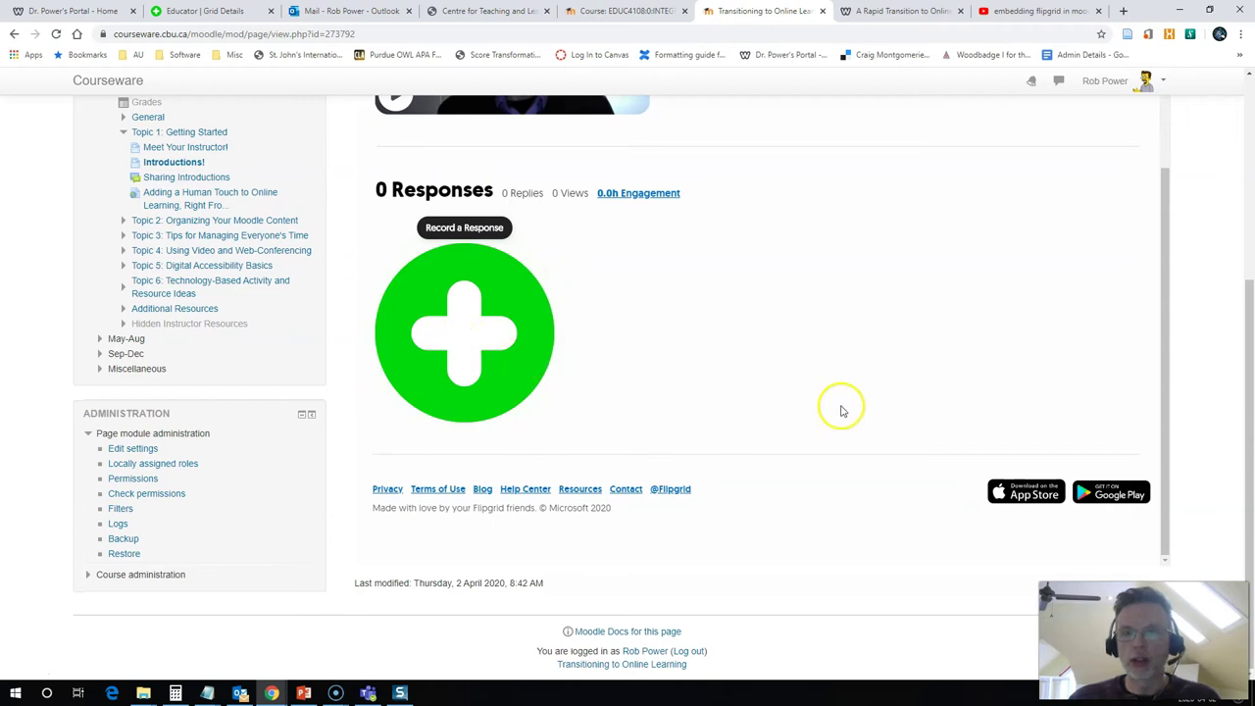
scroll(851, 420, "up", 4)
scroll(1225, 331, "up", 4)
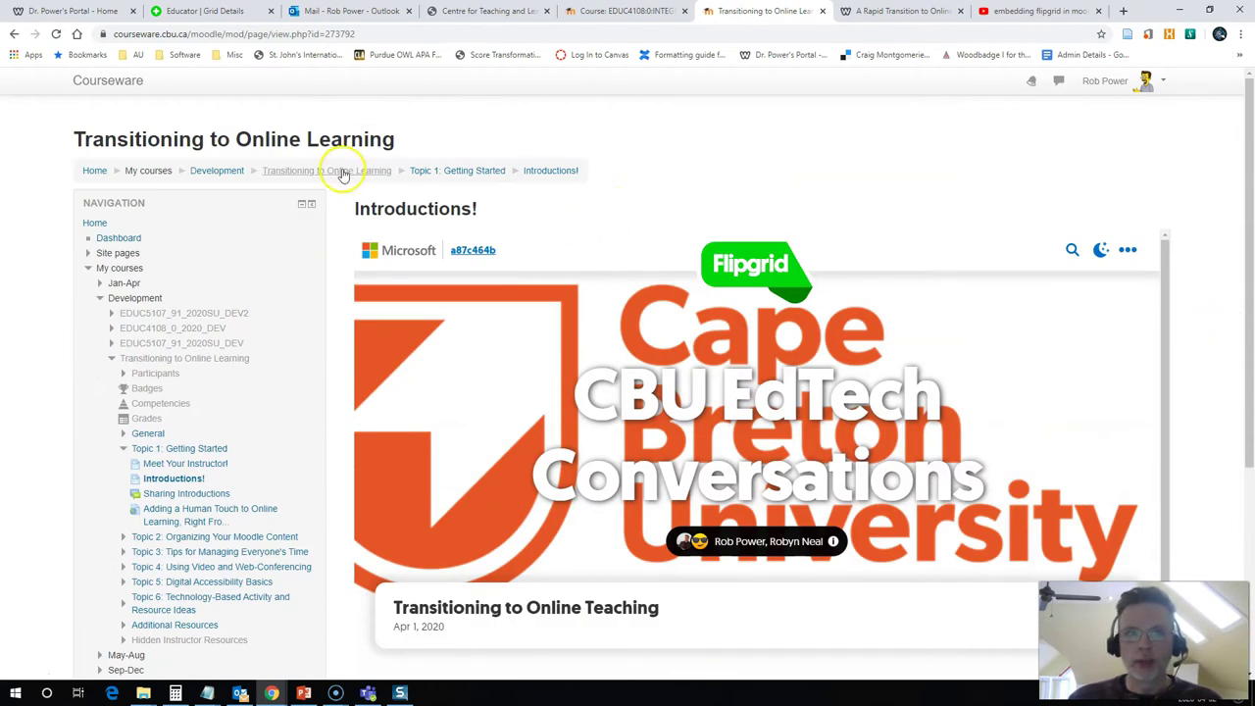
Return to the course home page and turn editing on
left_click(342, 170)
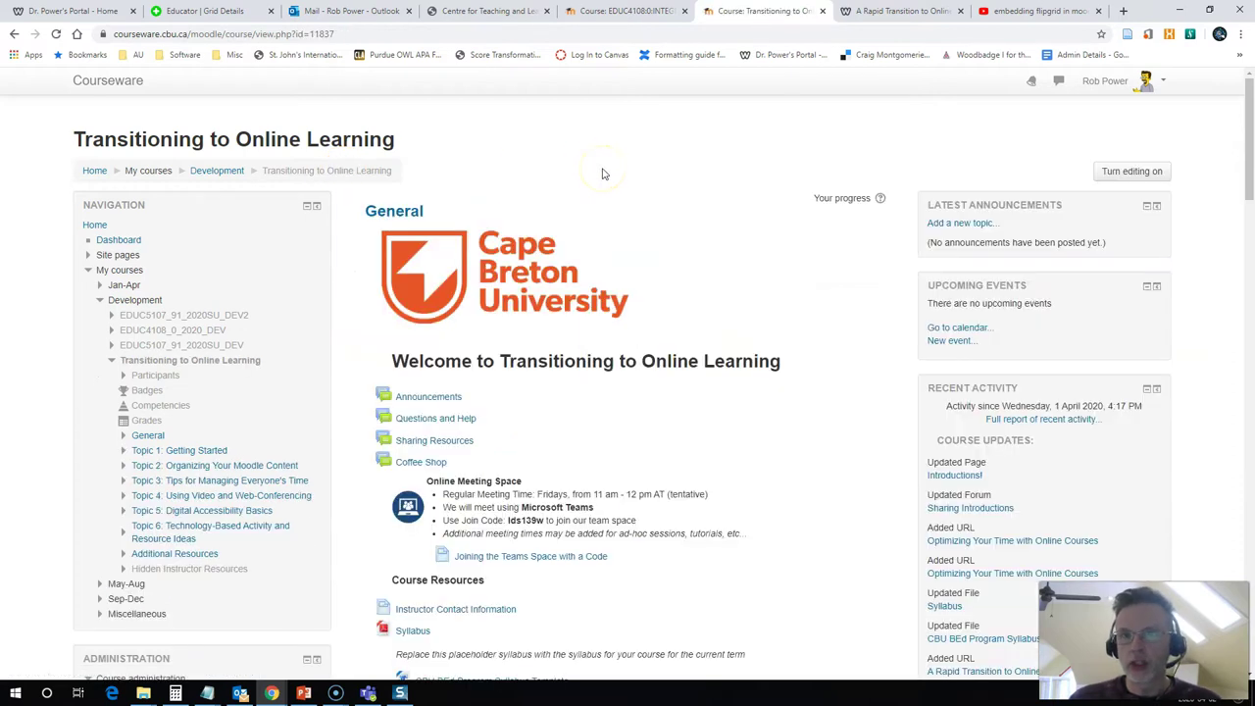
left_click(1127, 171)
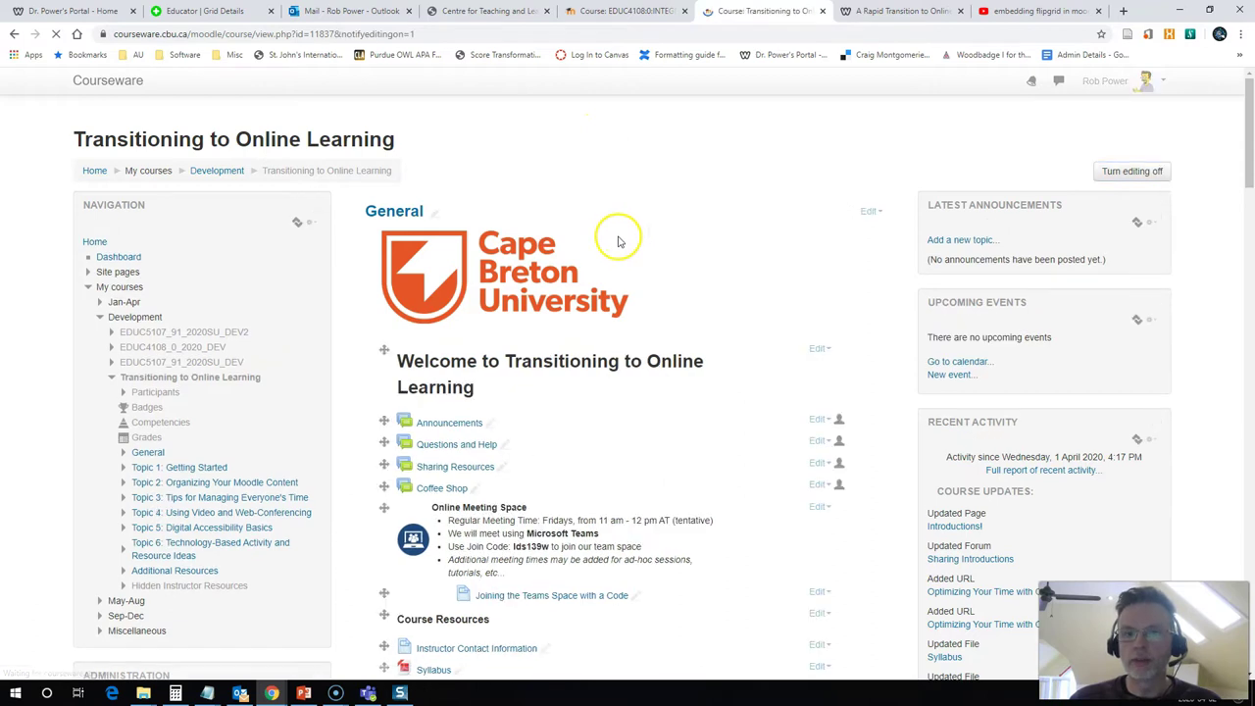
scroll(598, 275, "down", 3)
scroll(598, 282, "down", 3)
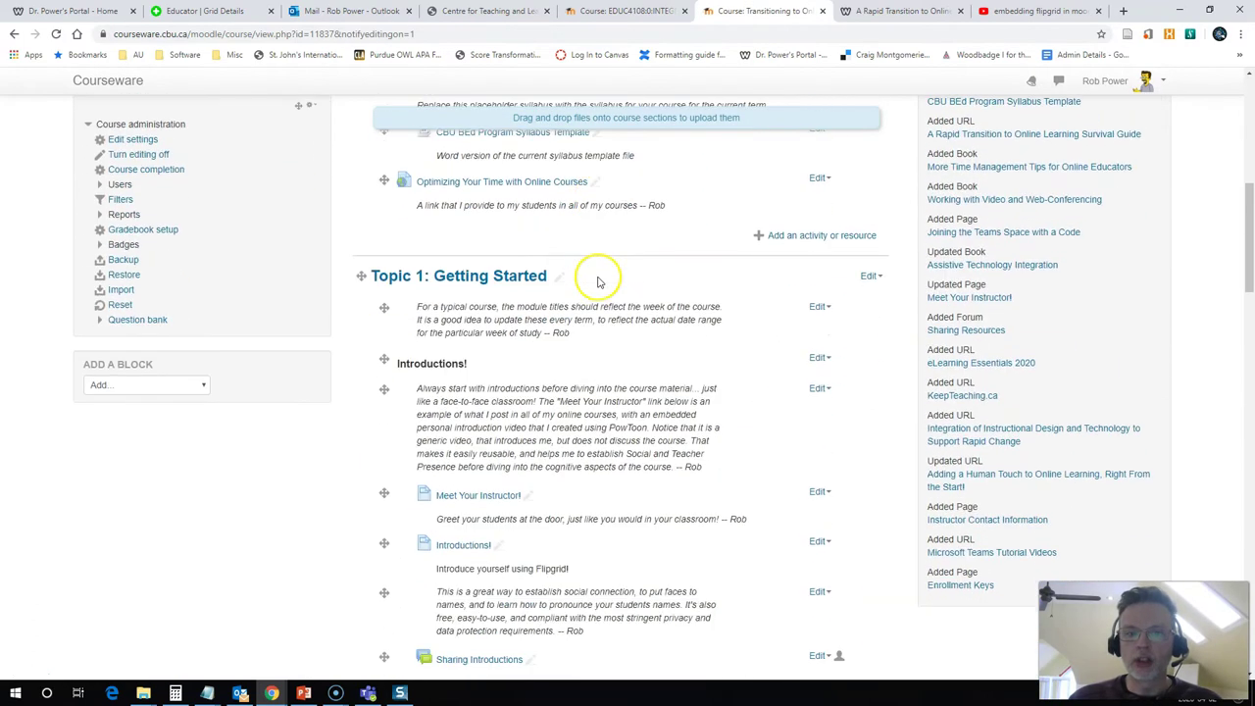
scroll(598, 283, "down", 2)
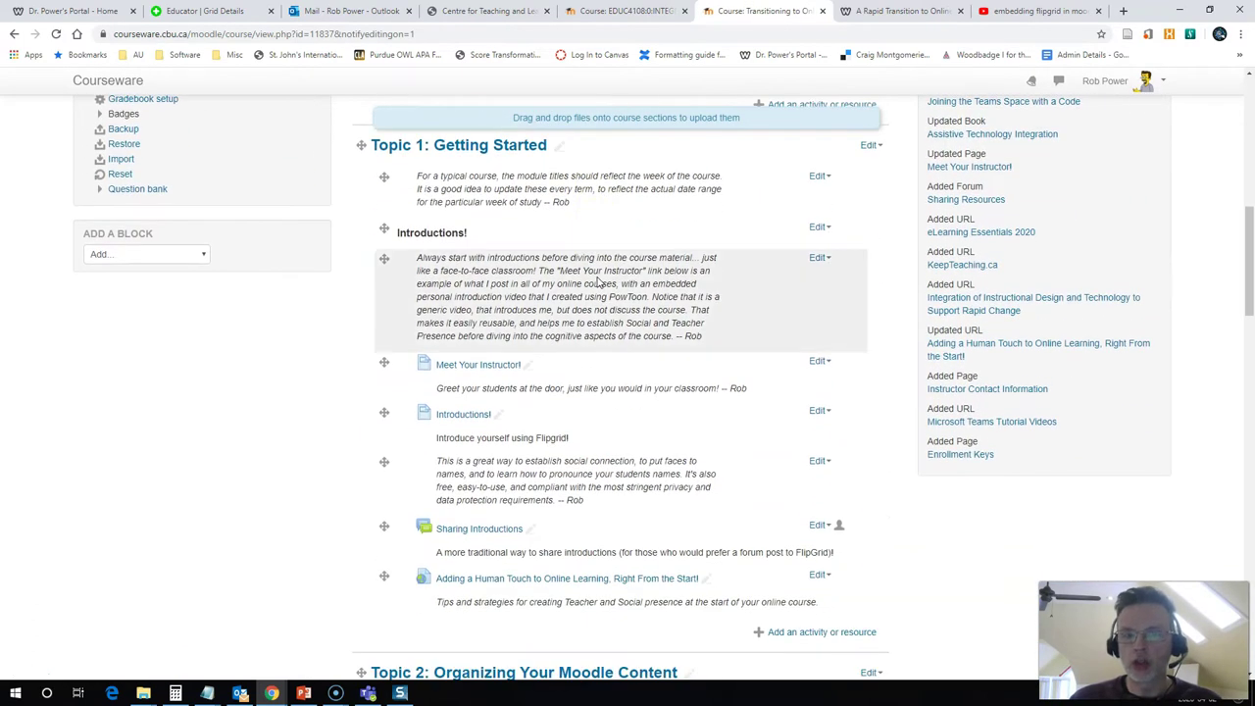
scroll(598, 282, "down", 6)
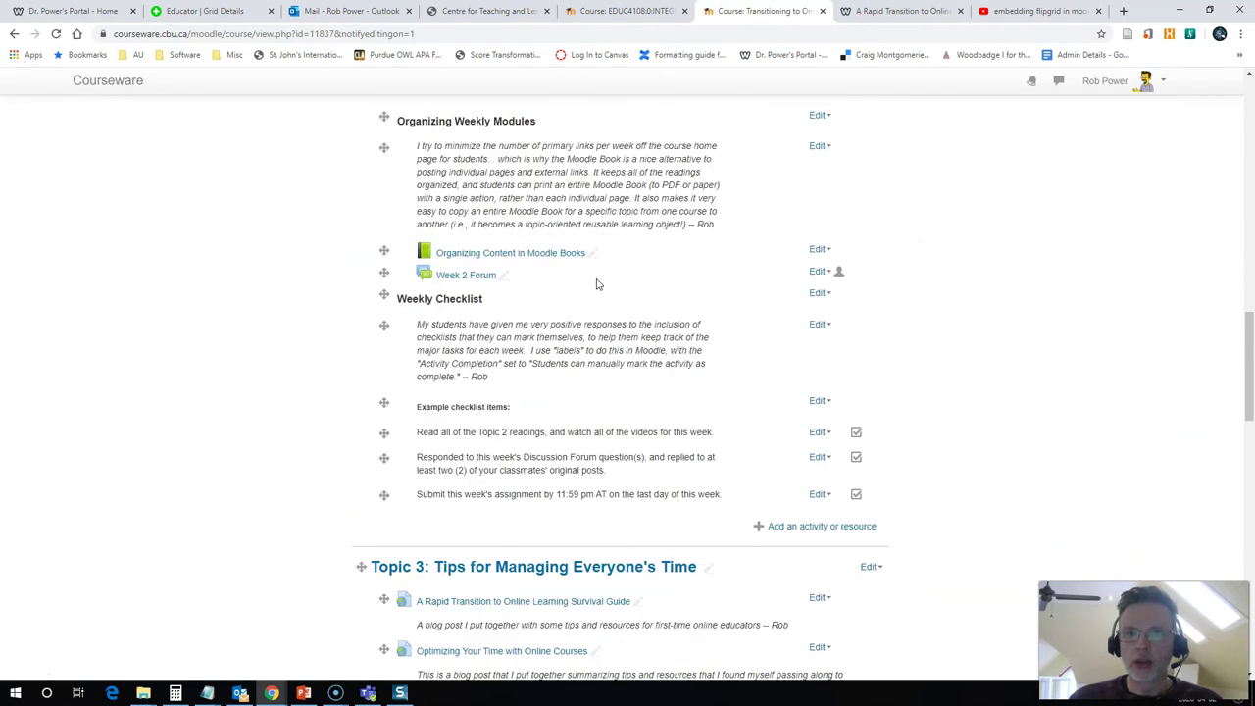
scroll(596, 282, "down", 5)
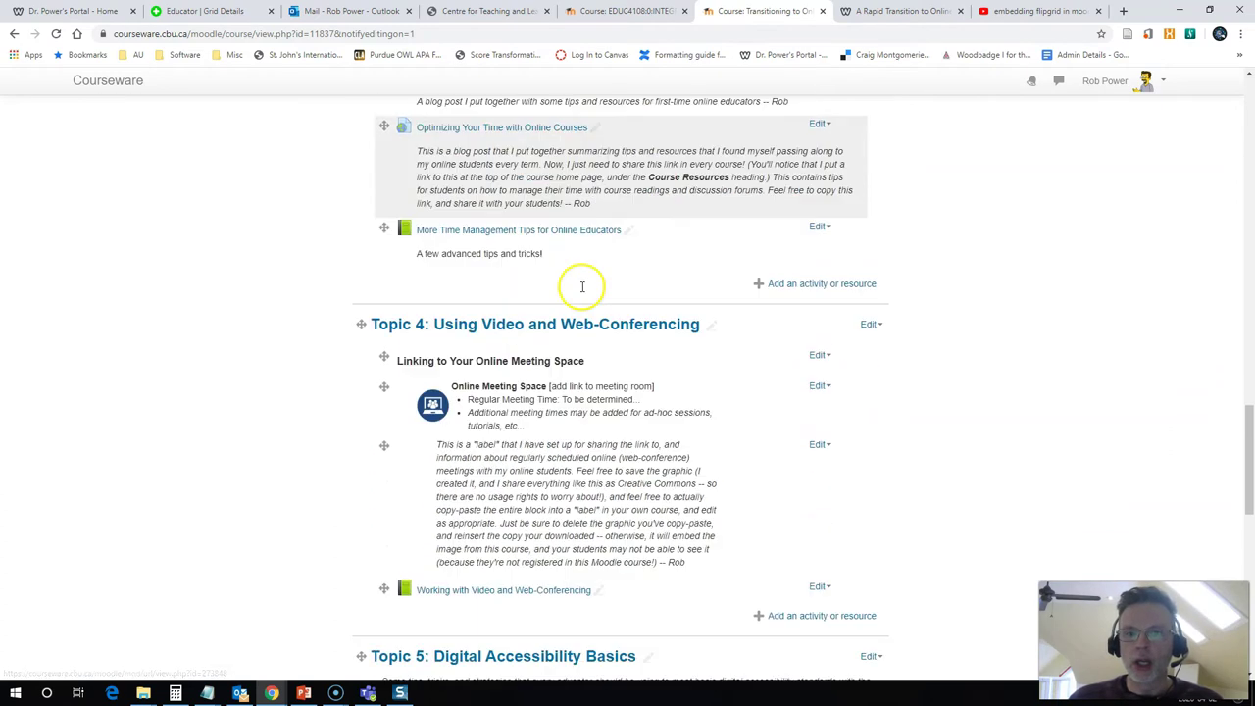
scroll(581, 286, "down", 1)
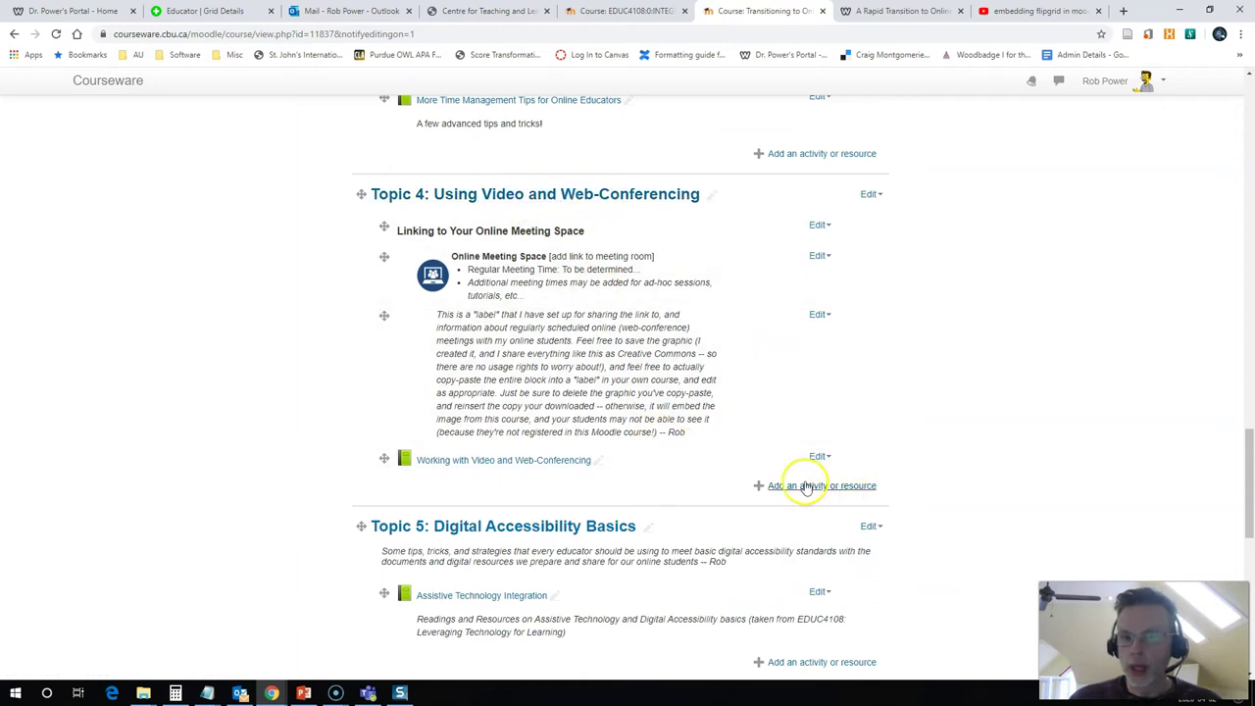
Add a new Page resource to Topic 4: Using Video and Web-Conferencing
left_click(804, 488)
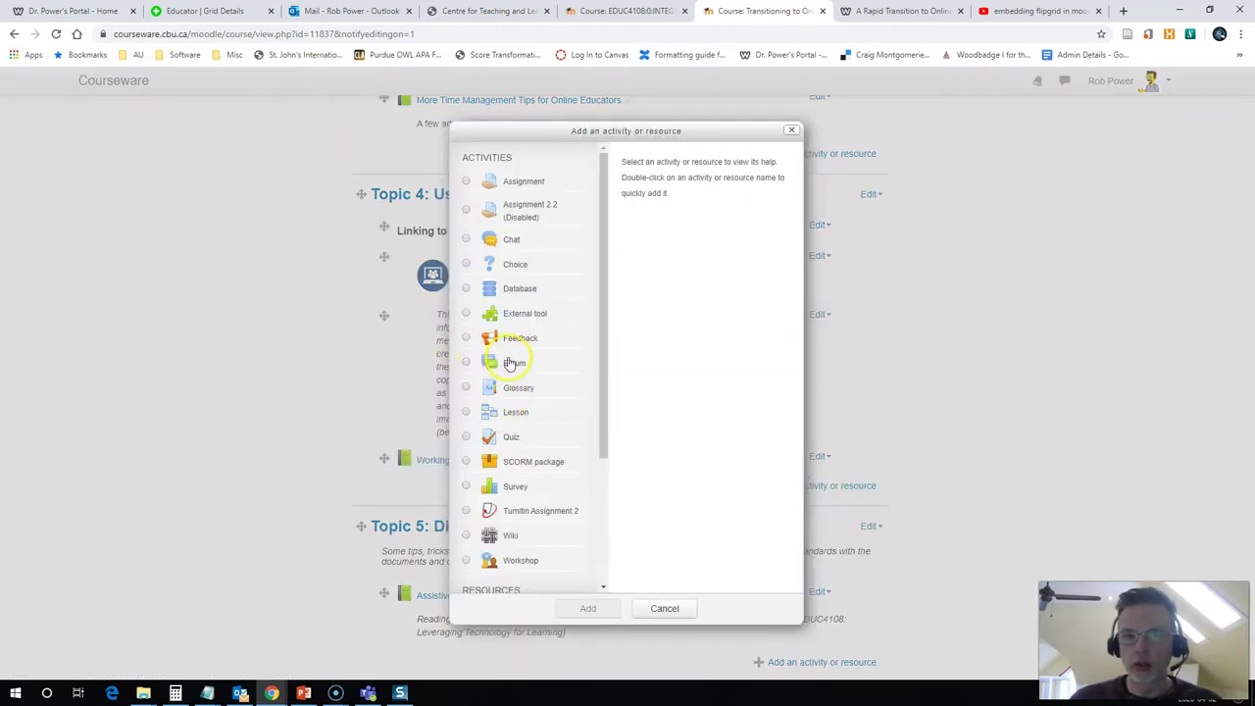
scroll(512, 363, "down", 3)
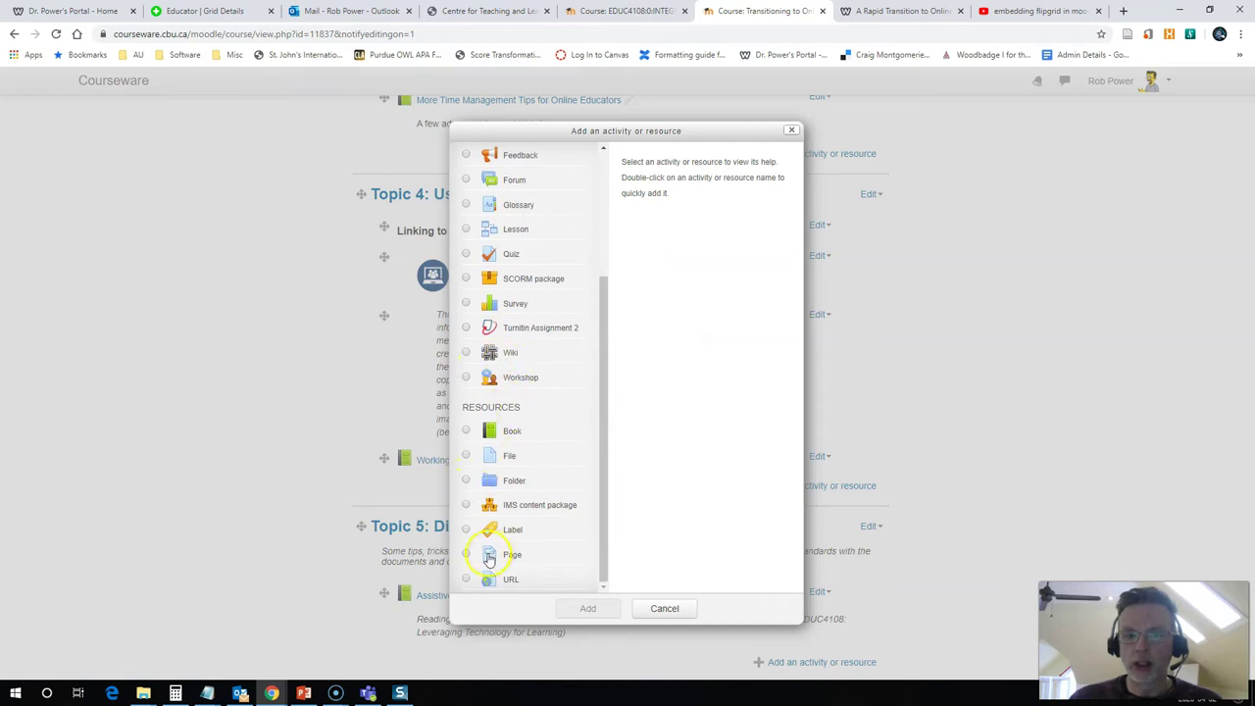
left_click(467, 555)
left_click(588, 608)
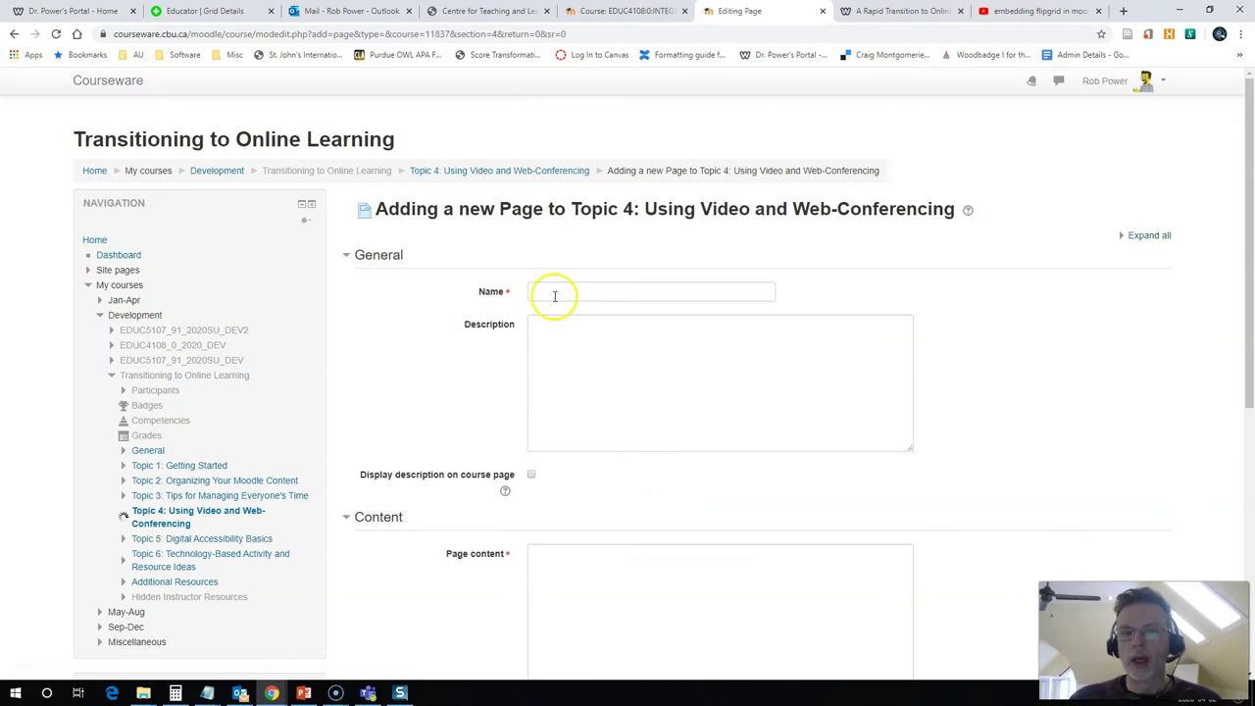
Name the page 'Demo of how to insert Flipgrid' and put the placeholder HERE in its content
left_click(554, 294)
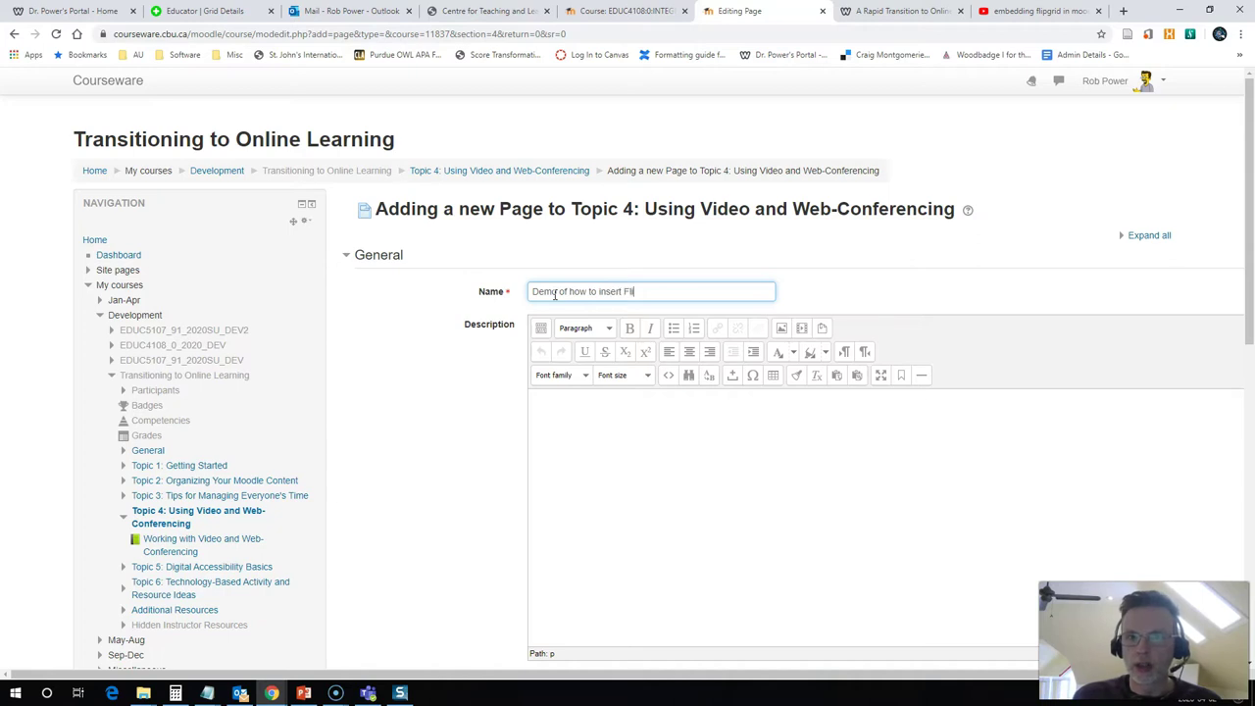
left_click(598, 421)
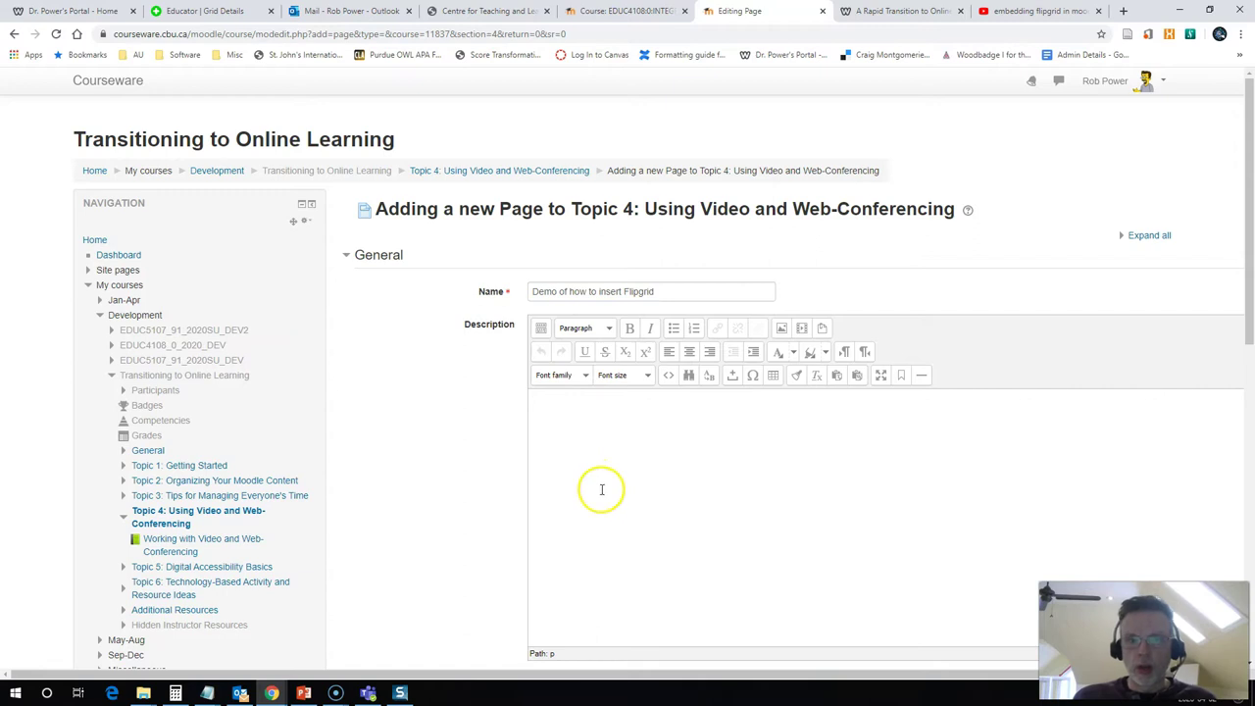
scroll(598, 486, "down", 4)
left_click(576, 430)
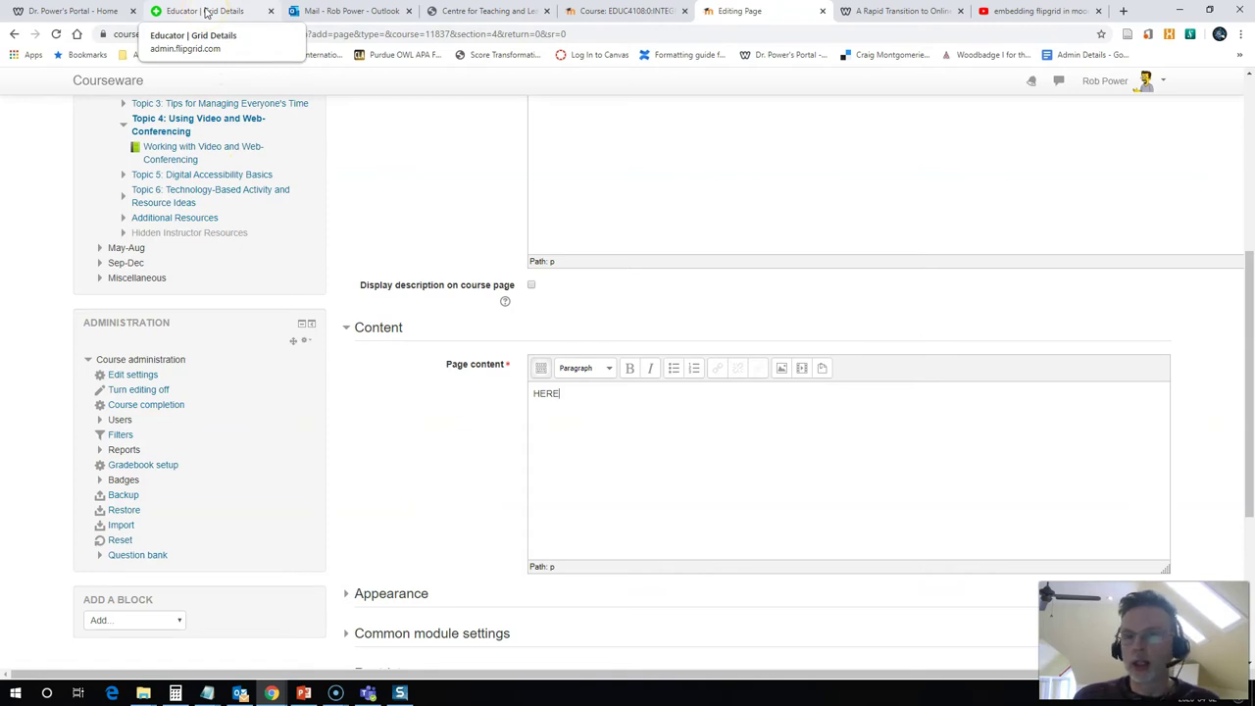
In Flipgrid's CBU EdTech Conversations grid, open the 'Transitioning to Online Teaching' topic details
left_click(206, 11)
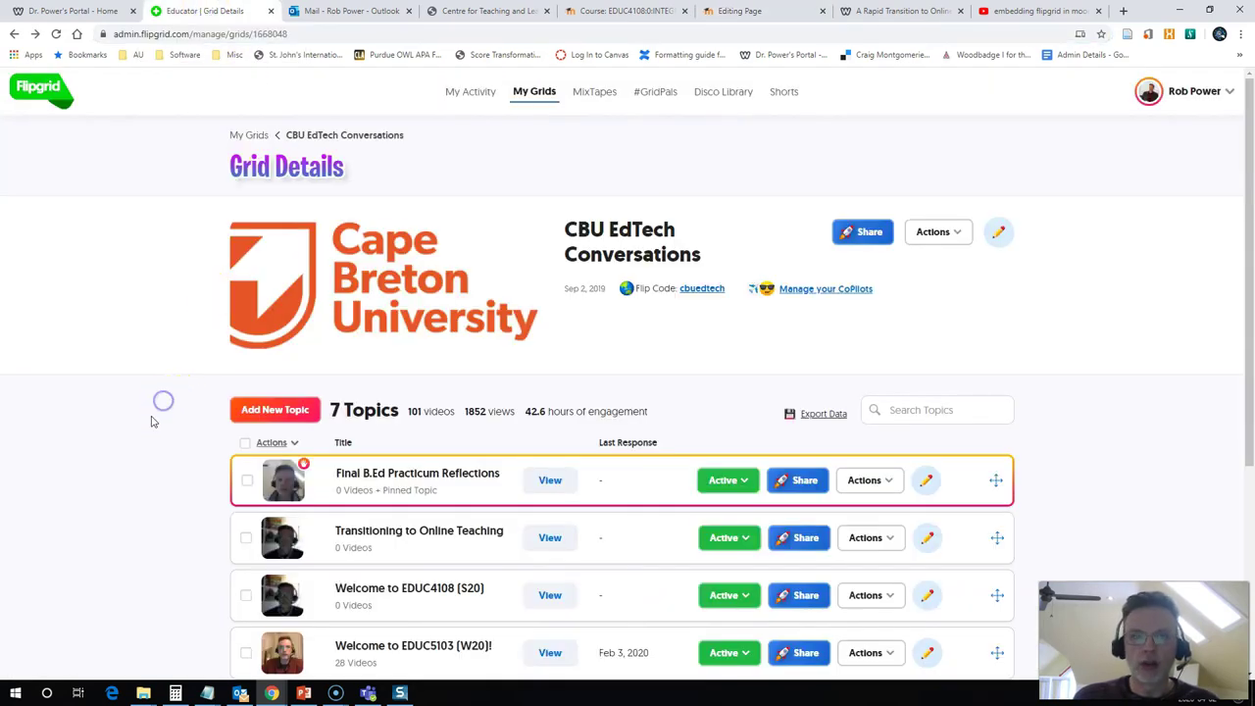
scroll(152, 422, "down", 2)
scroll(152, 421, "up", 1)
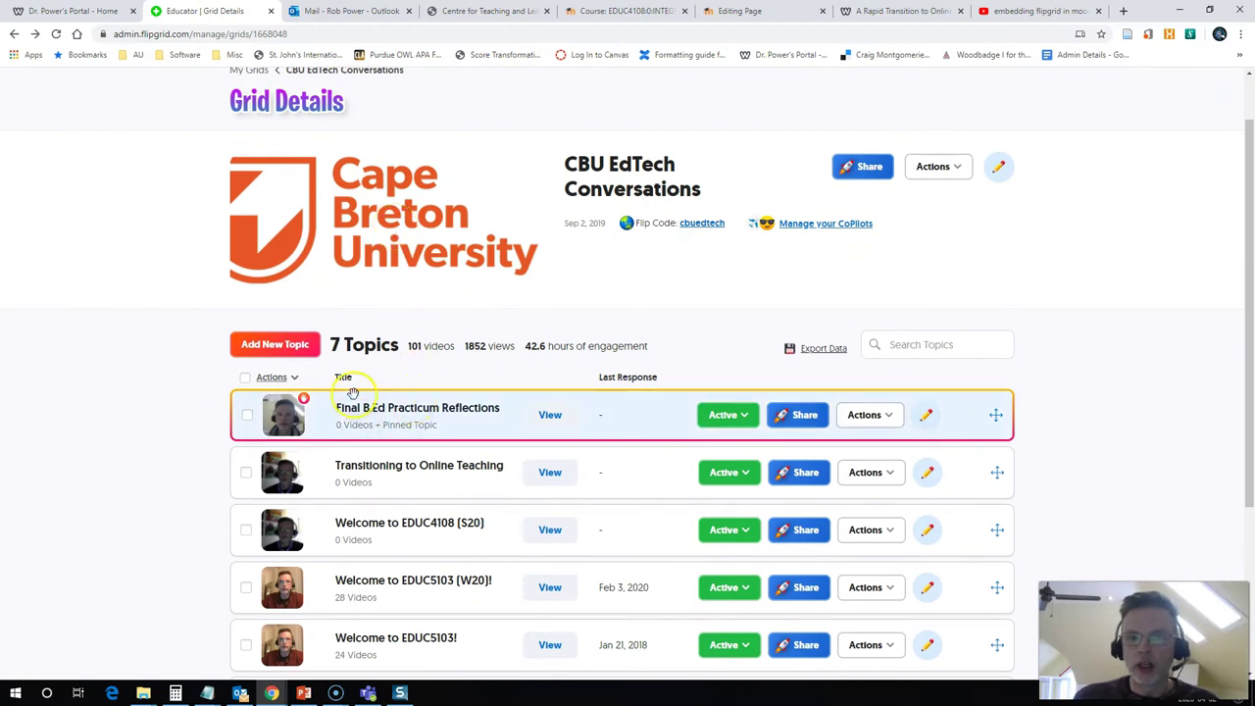
scroll(351, 392, "down", 2)
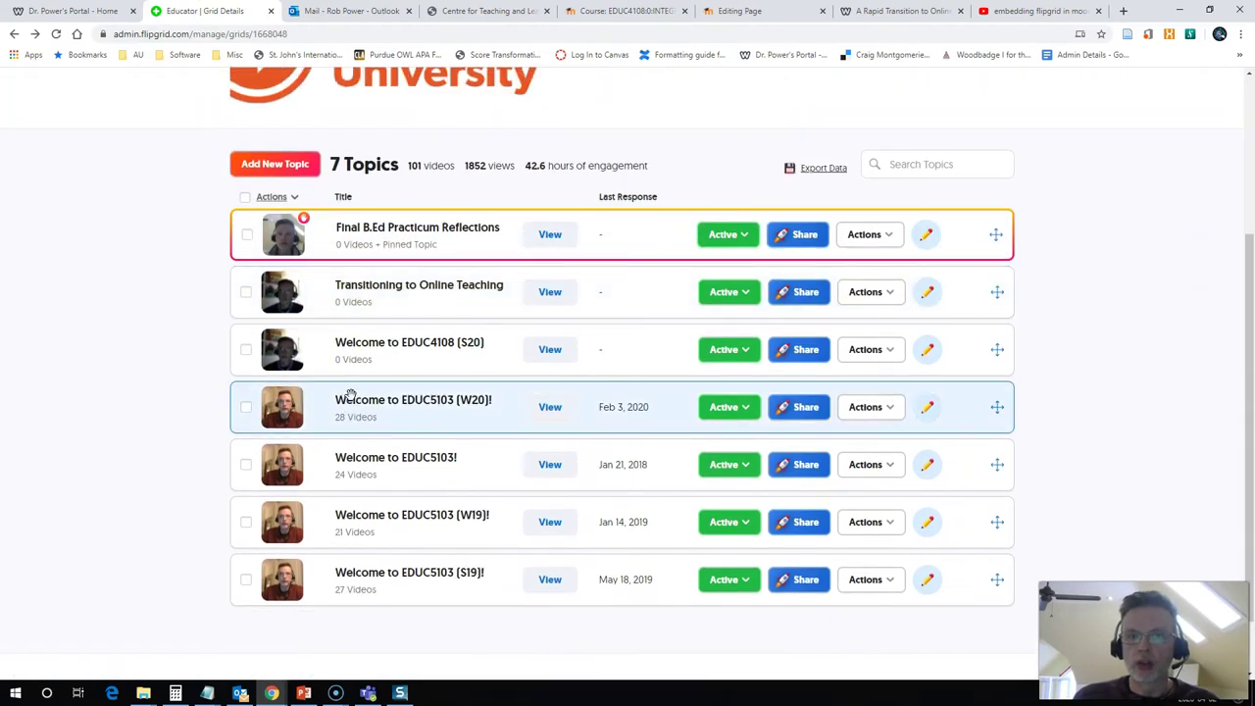
scroll(351, 394, "up", 1)
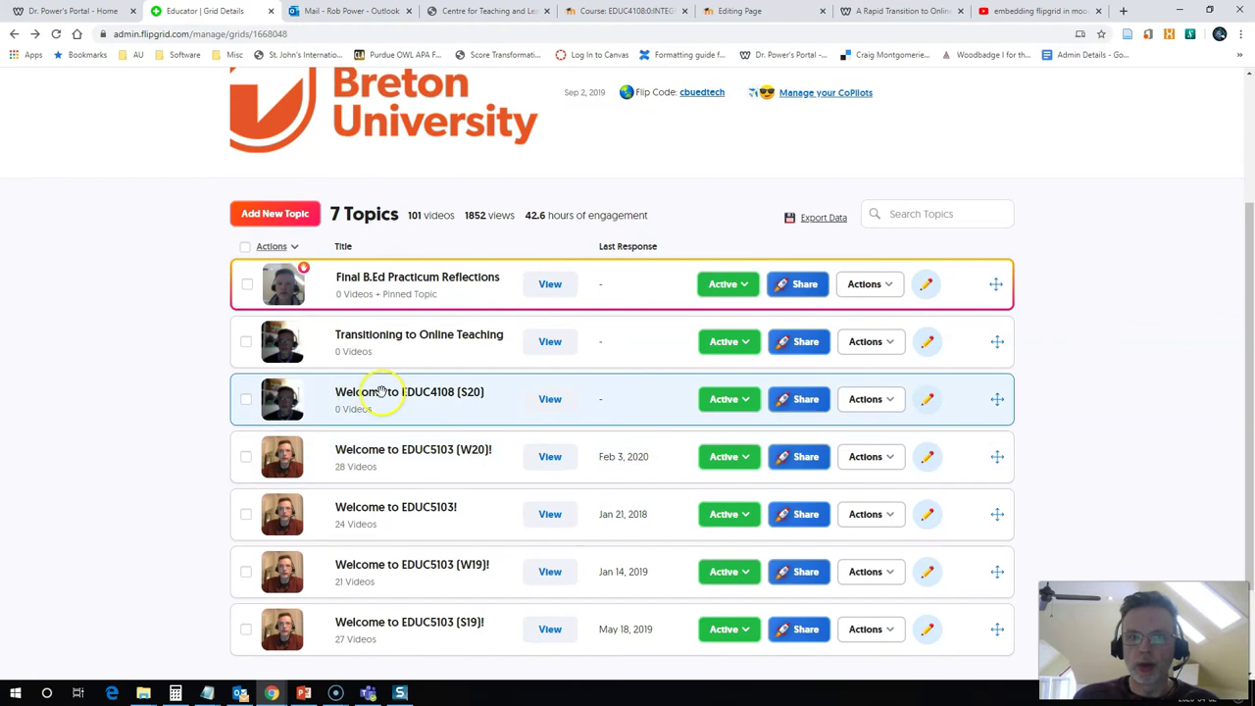
left_click(407, 336)
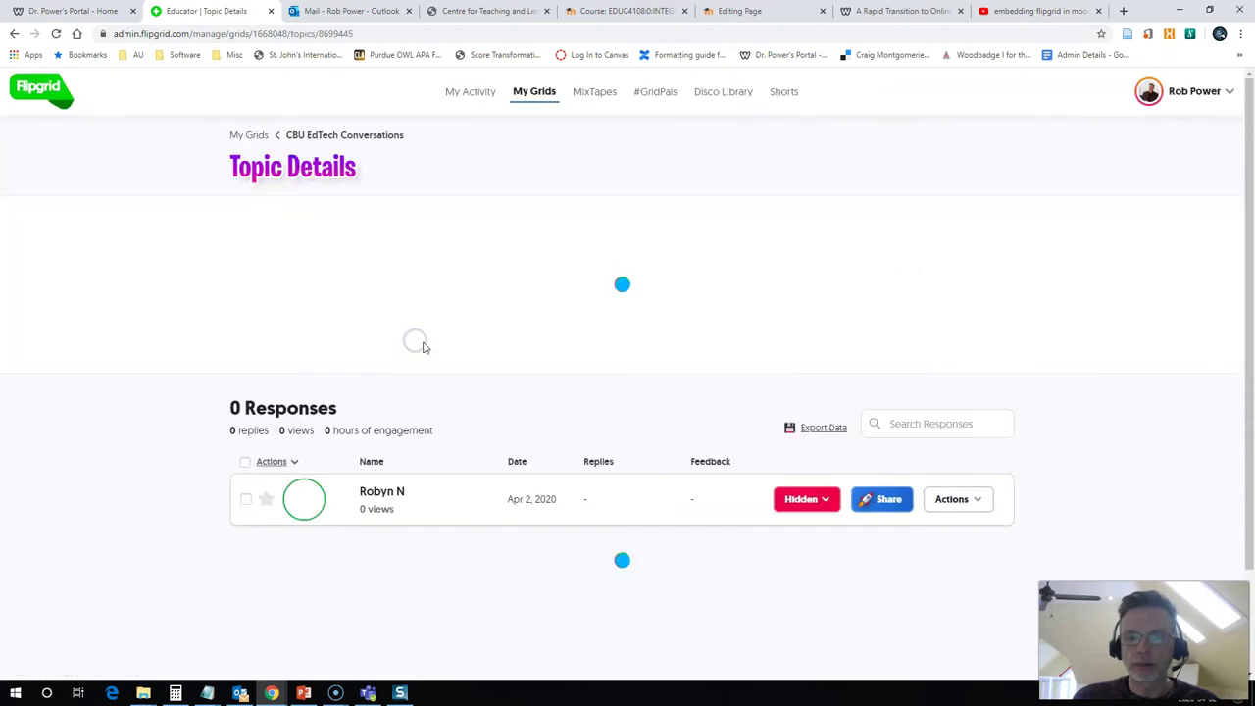
scroll(402, 351, "down", 2)
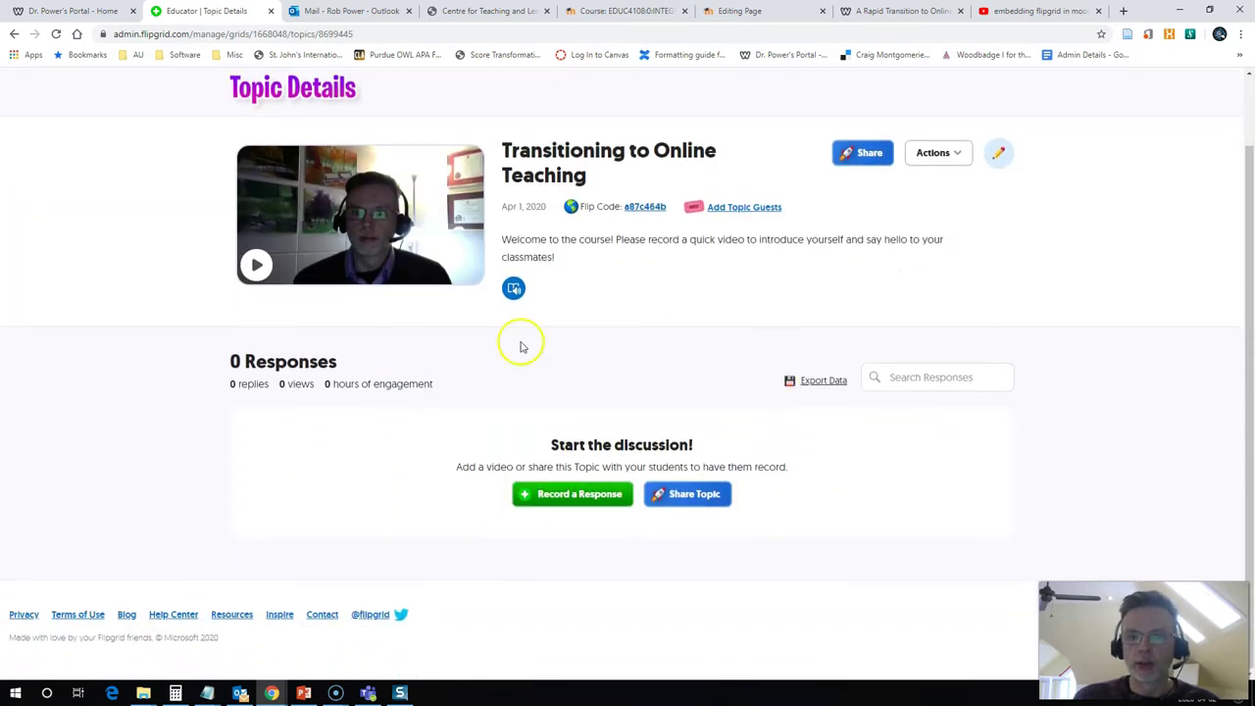
scroll(317, 437, "up", 1)
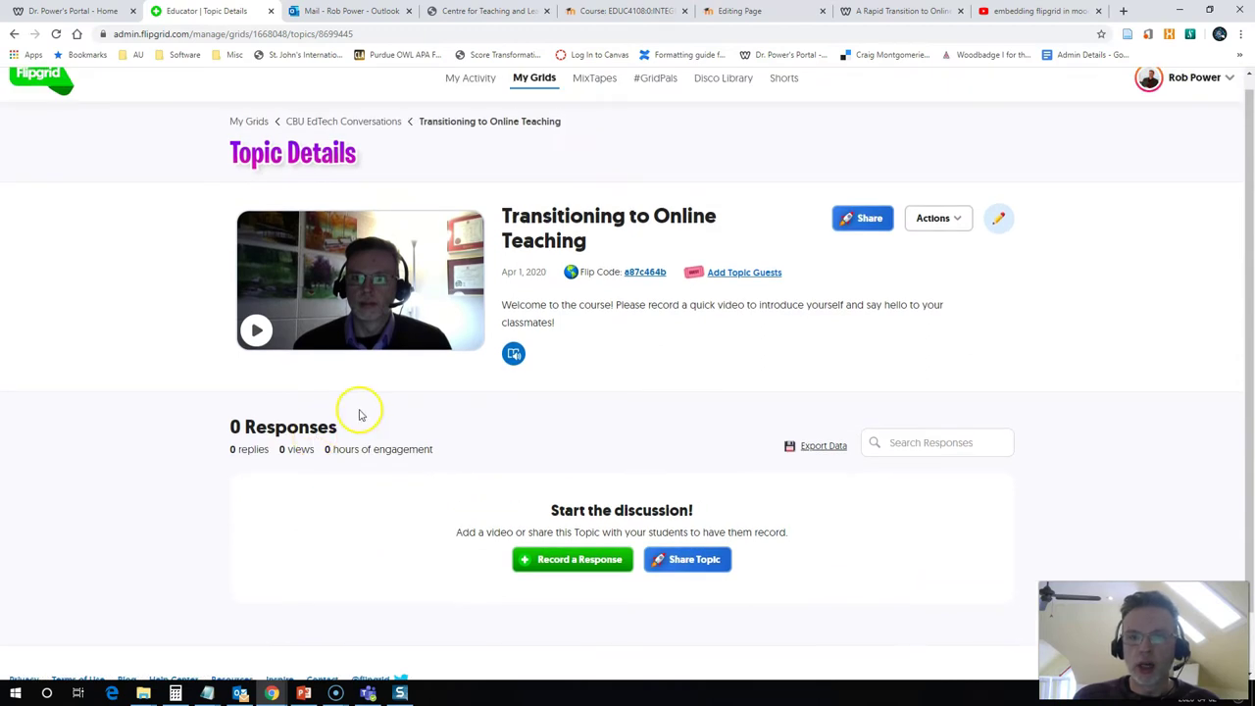
scroll(421, 448, "up", 1)
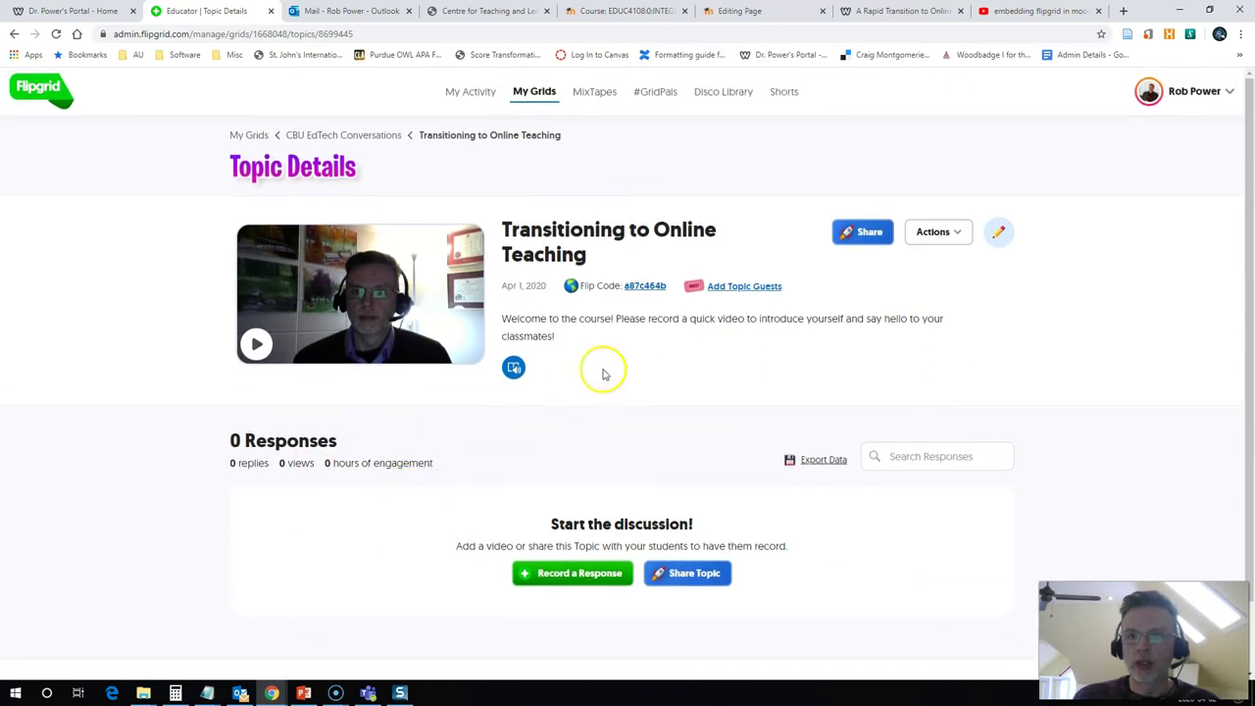
Copy the topic's embed code from its Share dialog
left_click(859, 241)
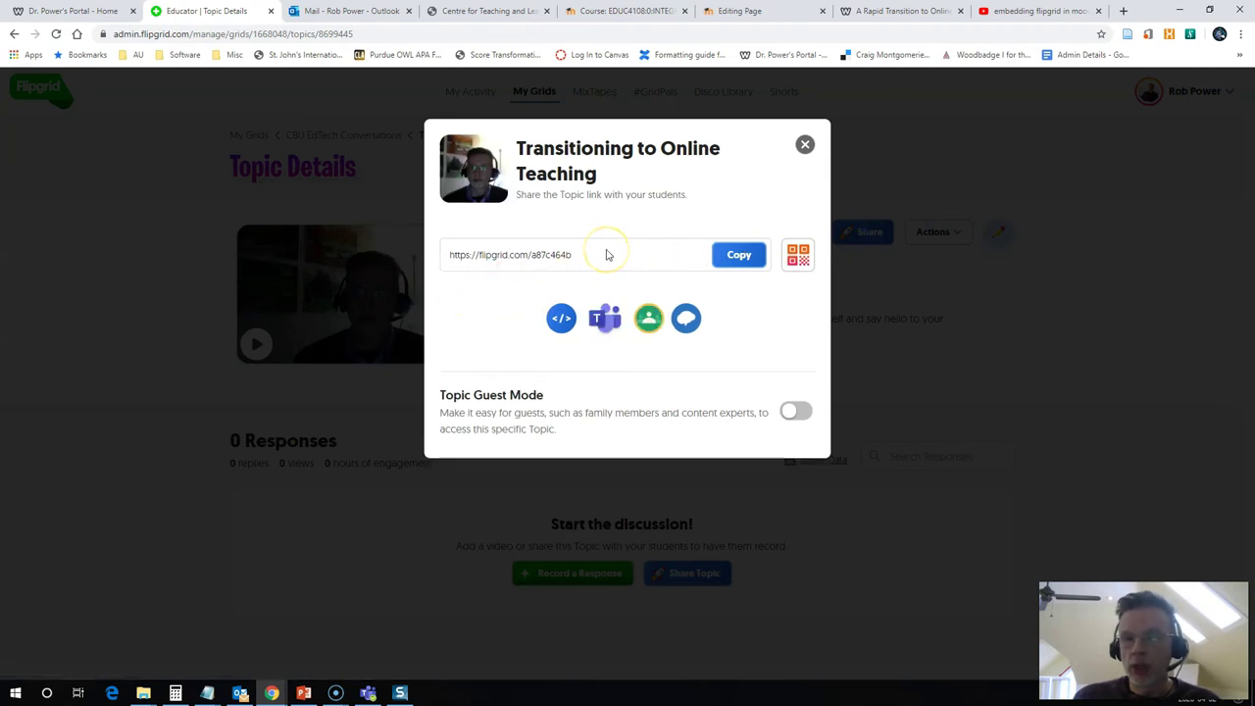
left_click(561, 320)
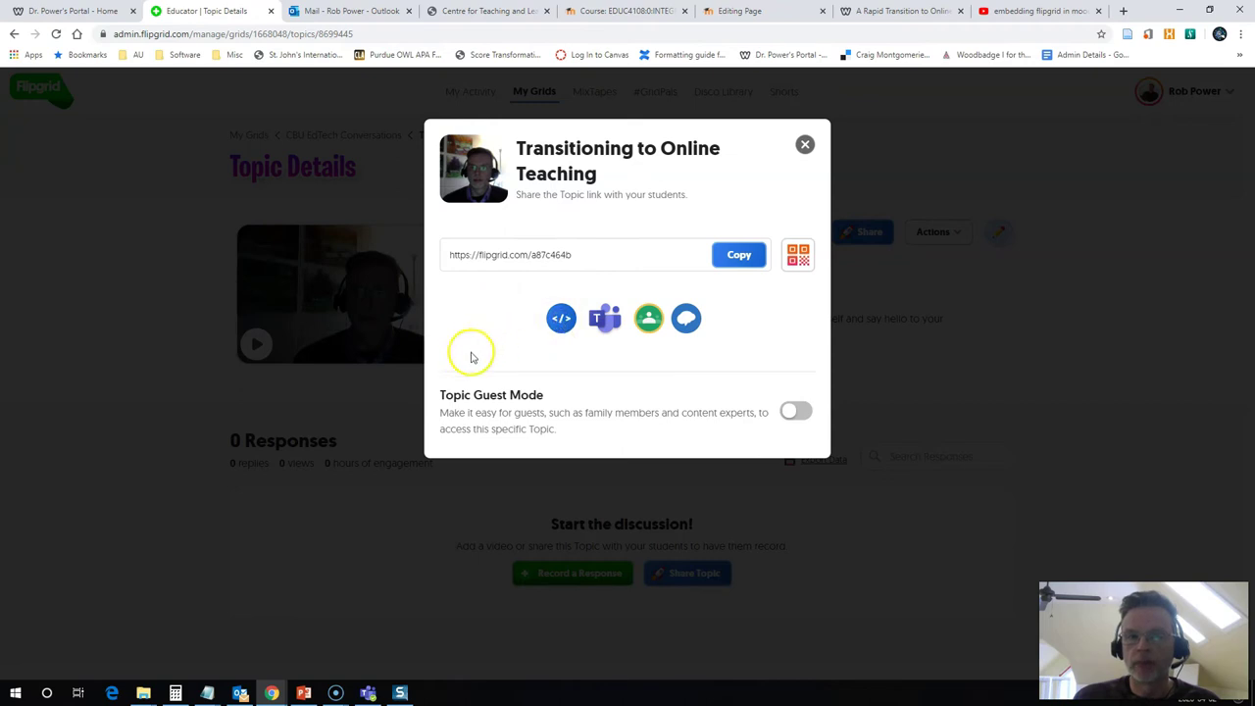
Paste the Flipgrid embed code after HERE in the Moodle page content, then select the pasted code
left_click(751, 12)
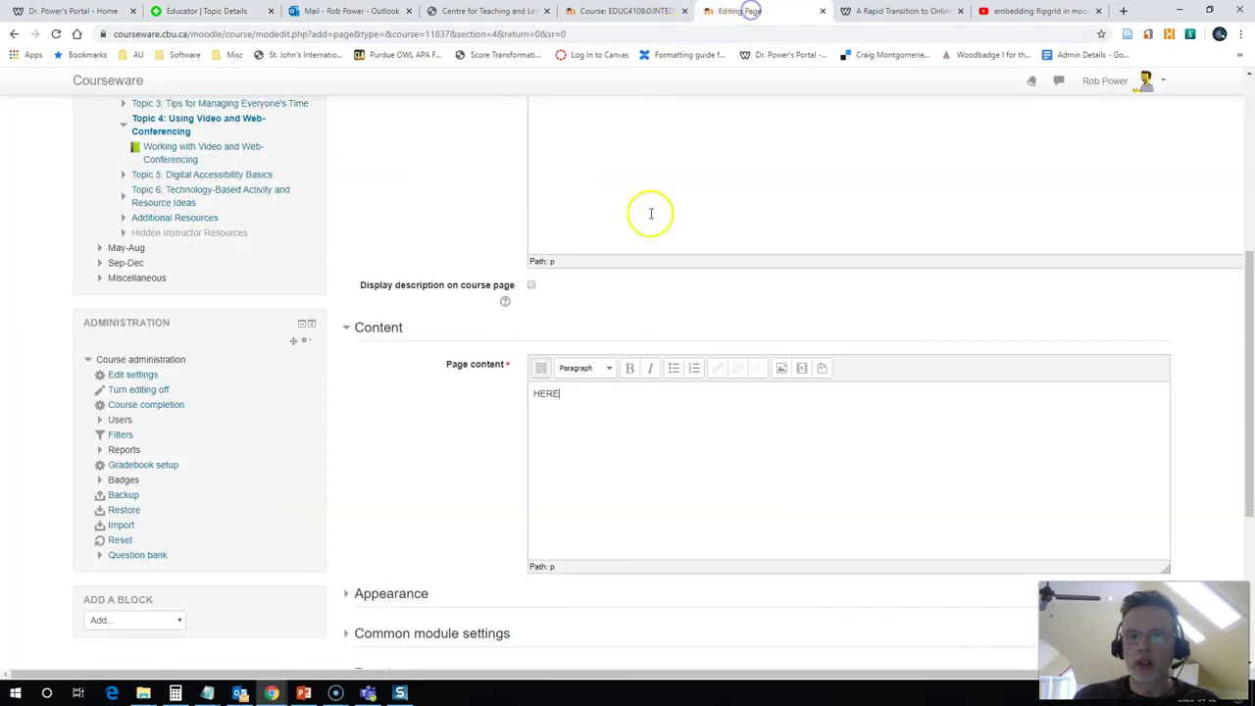
left_click_drag(560, 394, 532, 394)
left_click(552, 395)
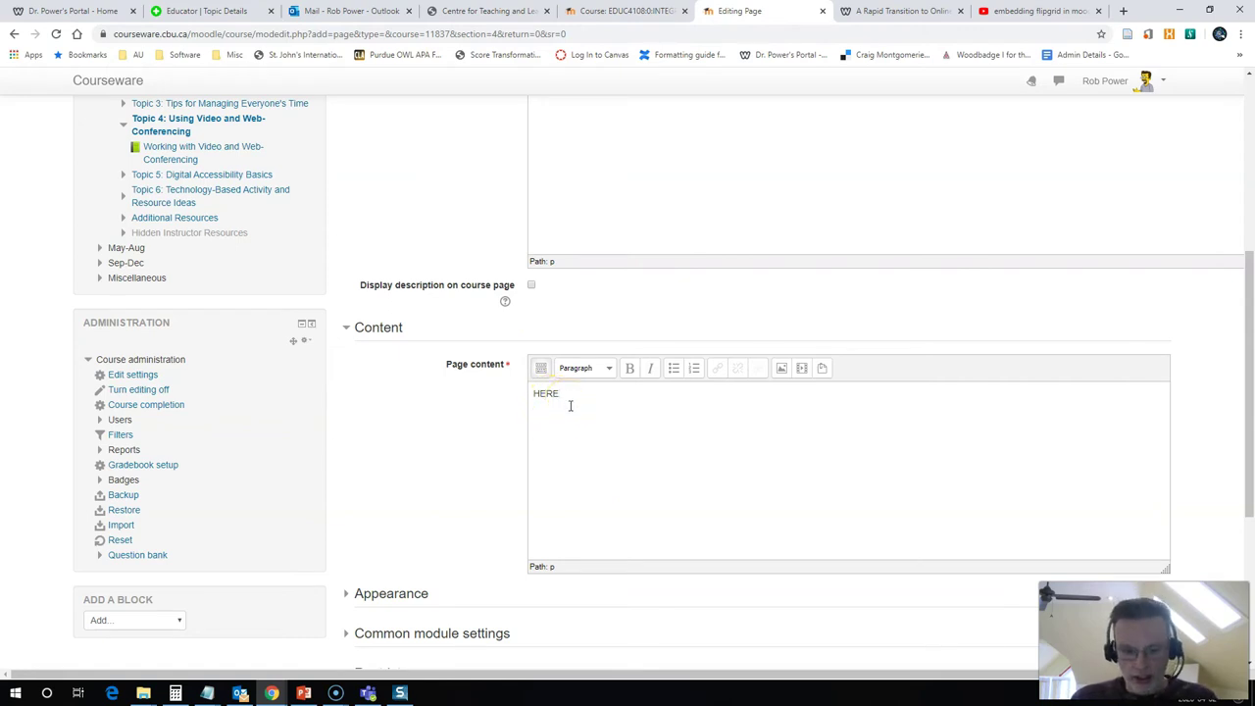
key("ctrl+v")
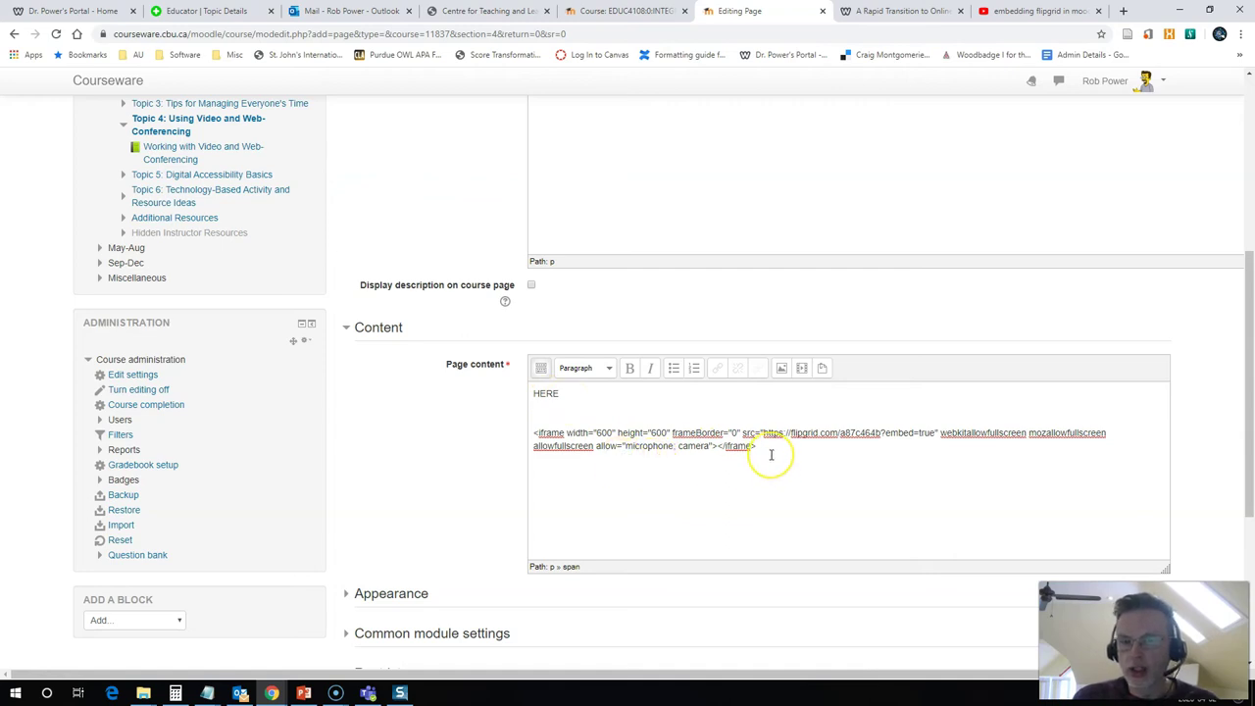
left_click_drag(771, 454, 529, 424)
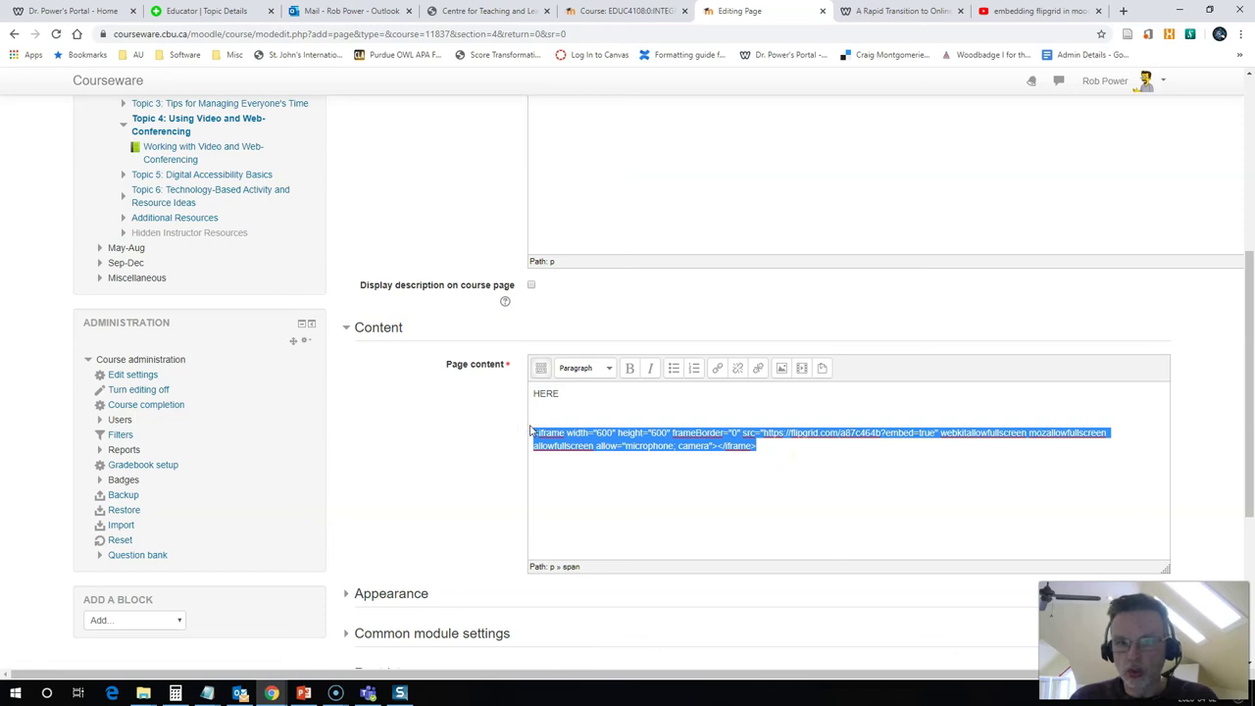
Cut the plain-text embed code and expand the editor's full toolbar
key("ctrl+x")
left_click(540, 368)
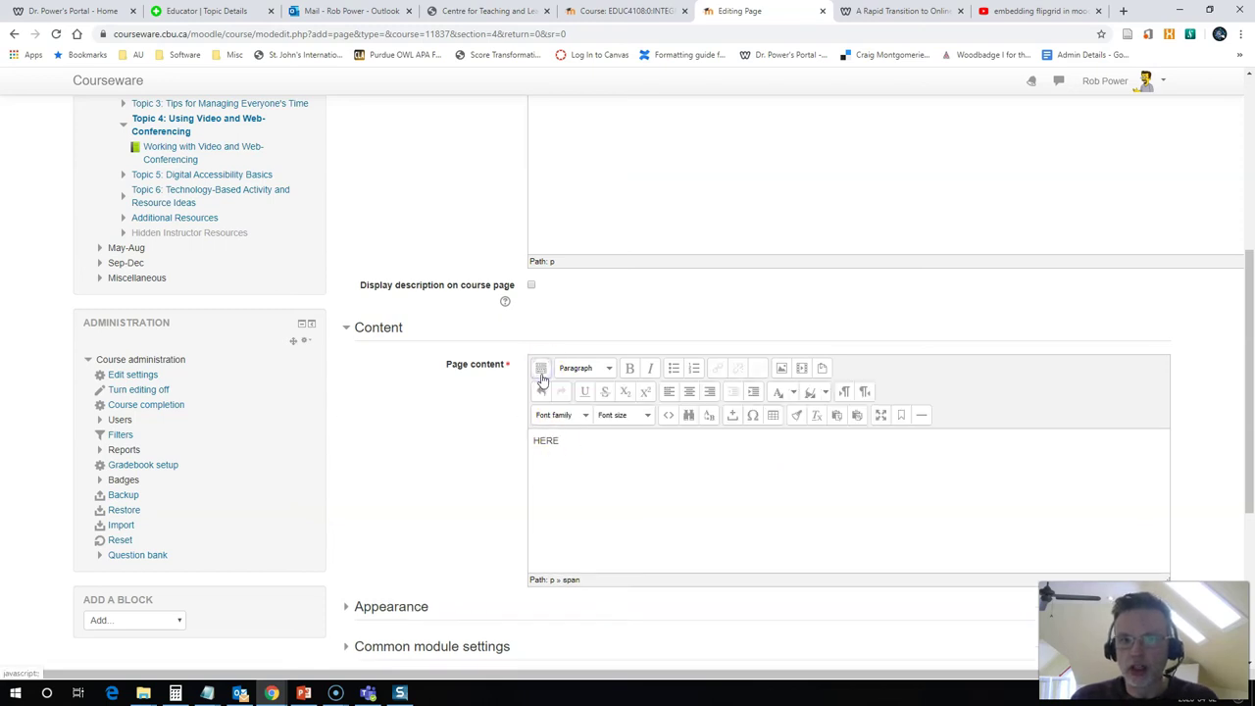
left_click(540, 369)
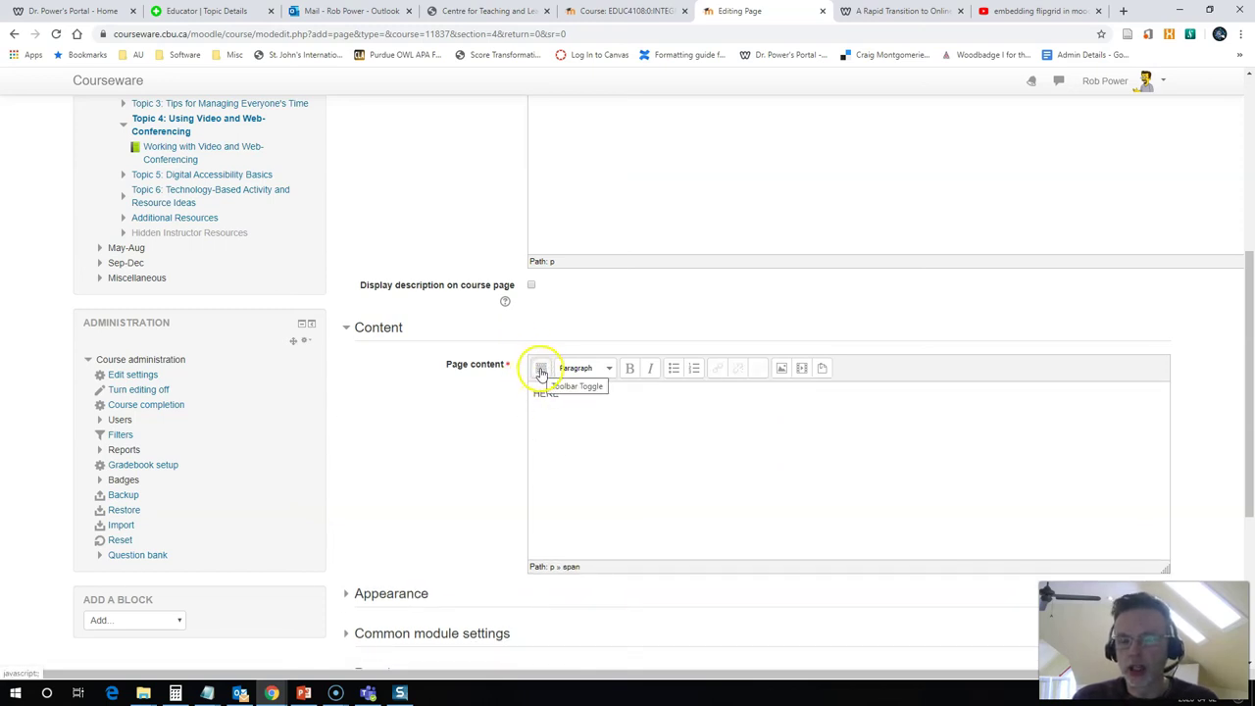
left_click(540, 369)
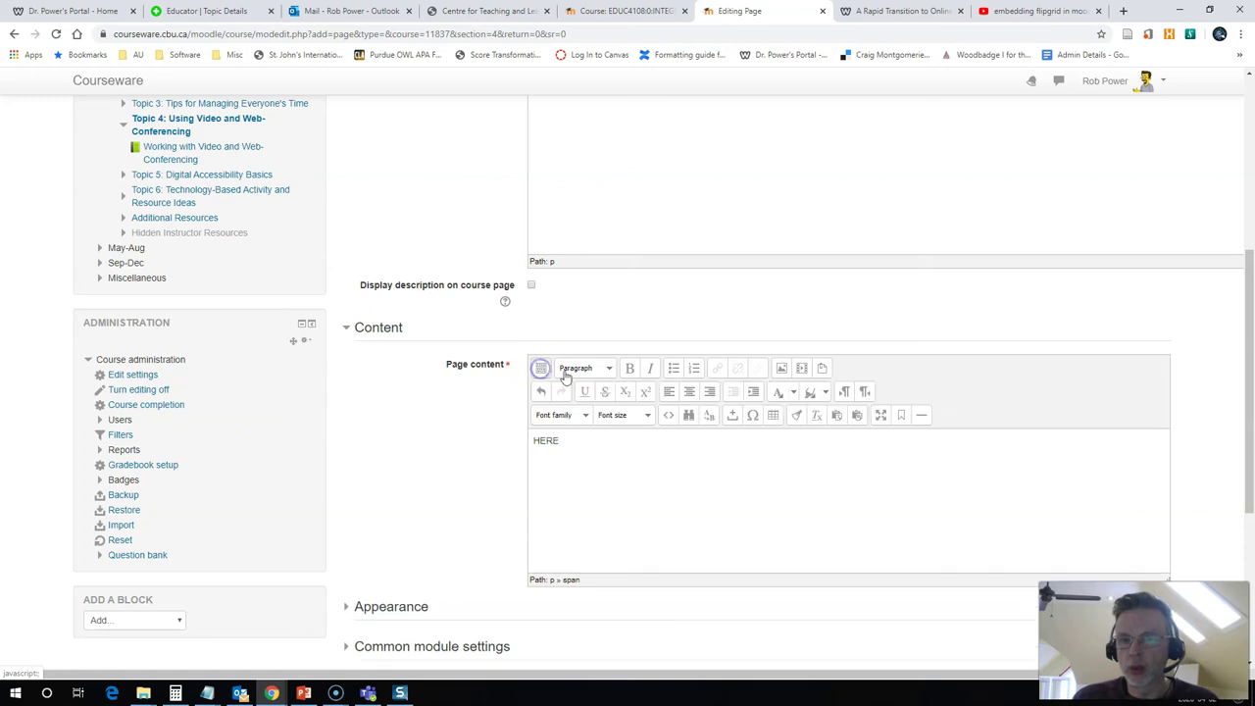
left_click(564, 471)
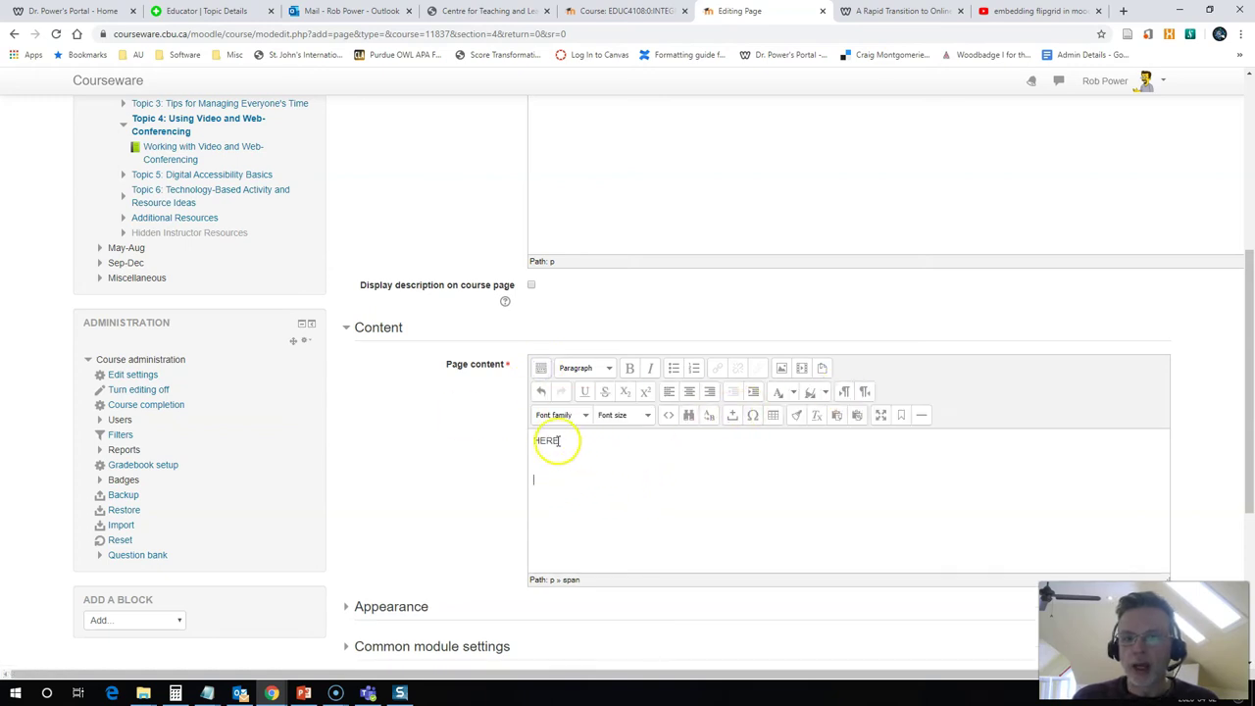
In the HTML source, replace the <p>HERE</p> paragraph with the Flipgrid iframe code
left_click(670, 418)
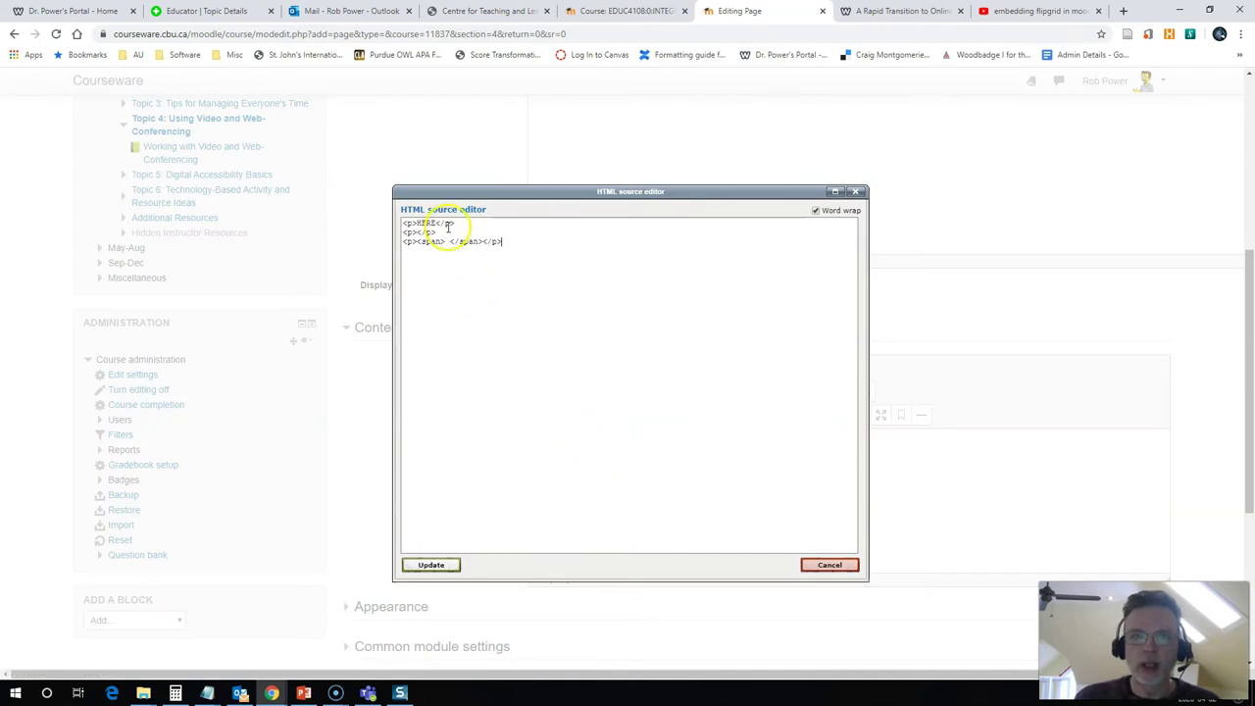
left_click_drag(461, 224, 424, 217)
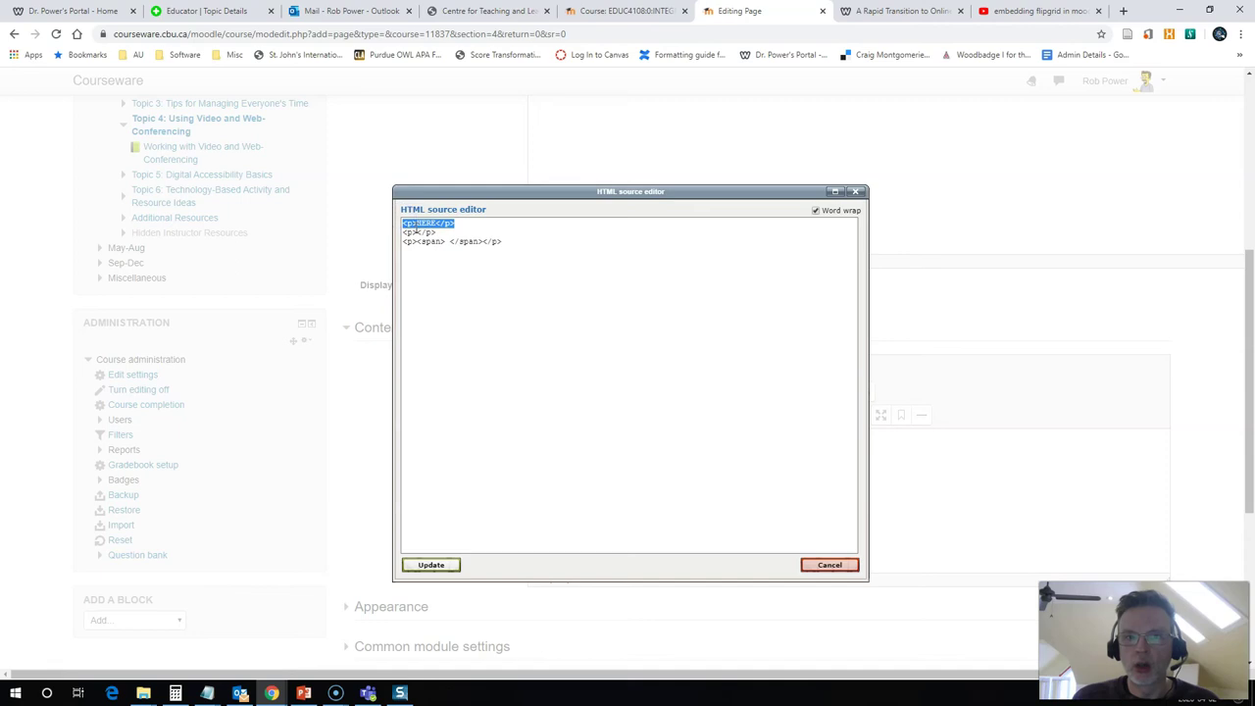
left_click(441, 241)
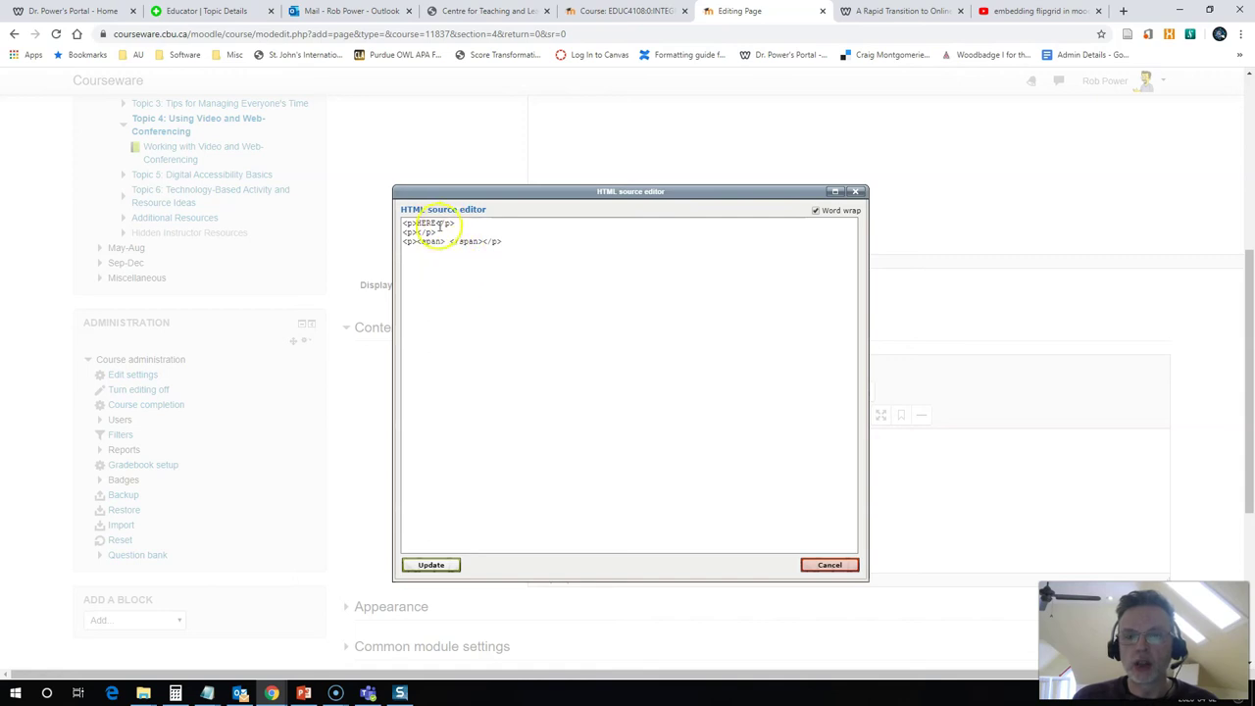
left_click_drag(454, 223, 425, 223)
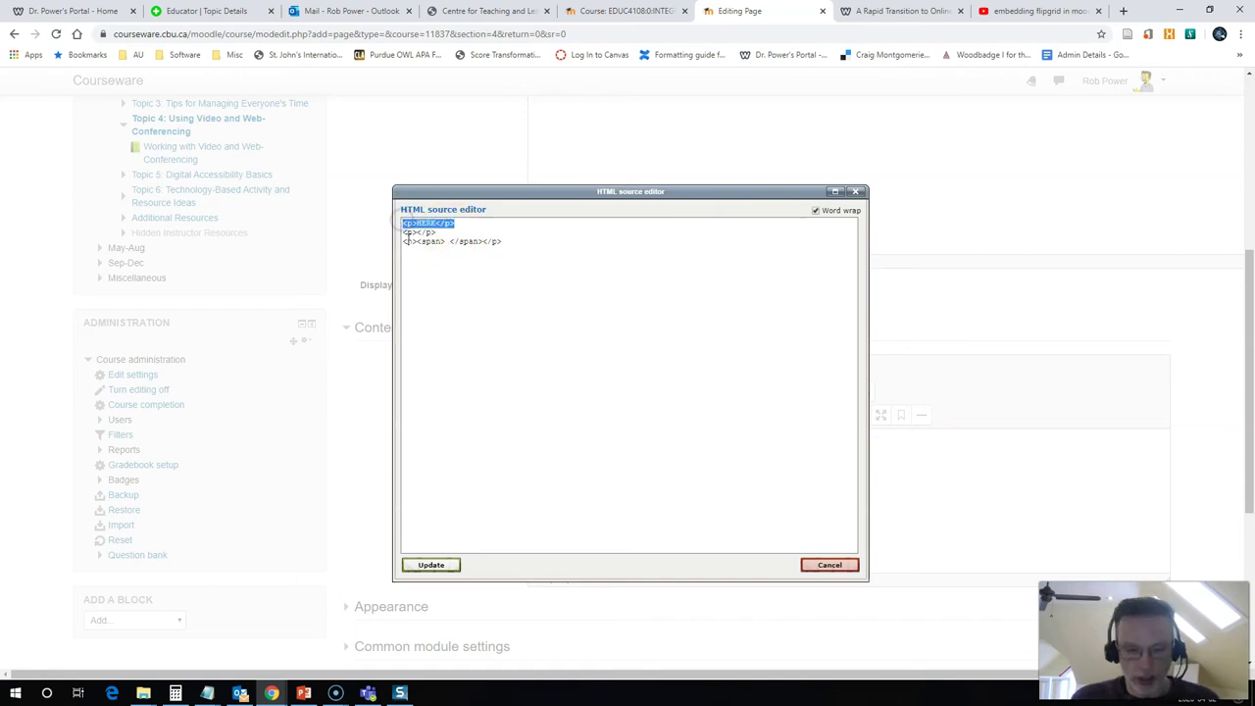
key("ctrl+v")
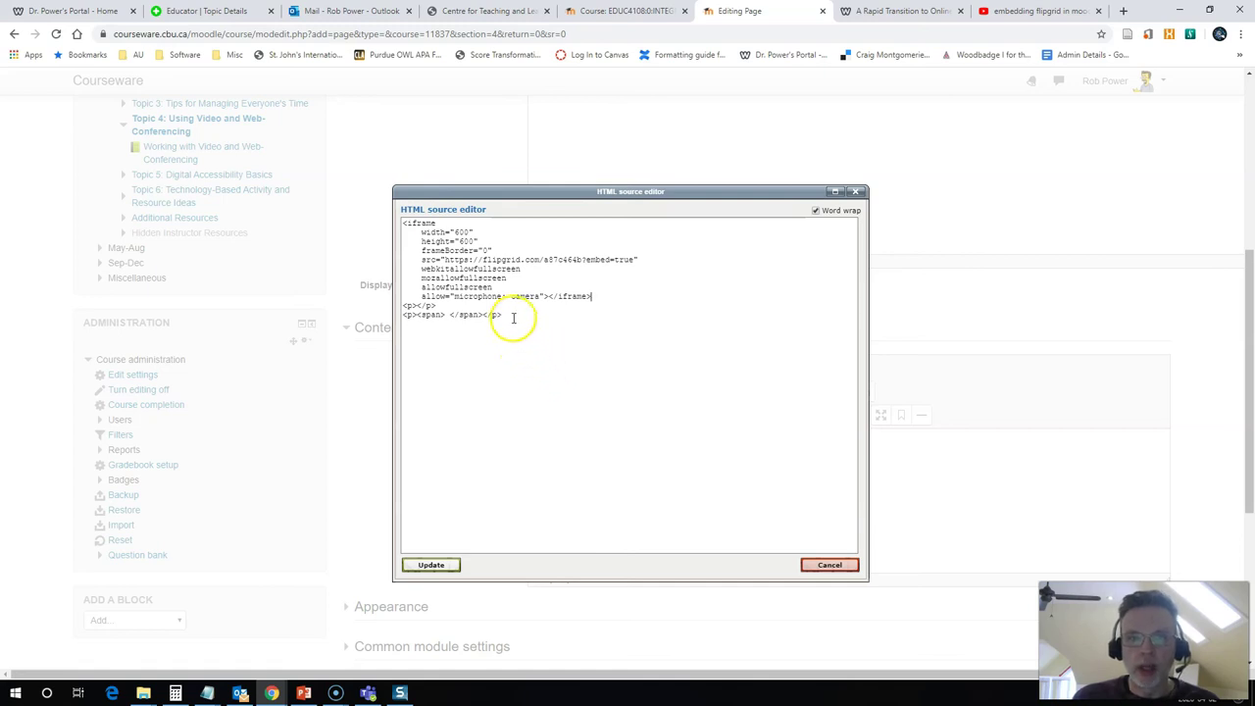
Delete the leftover empty paragraphs below the iframe code
left_click_drag(513, 316, 427, 313)
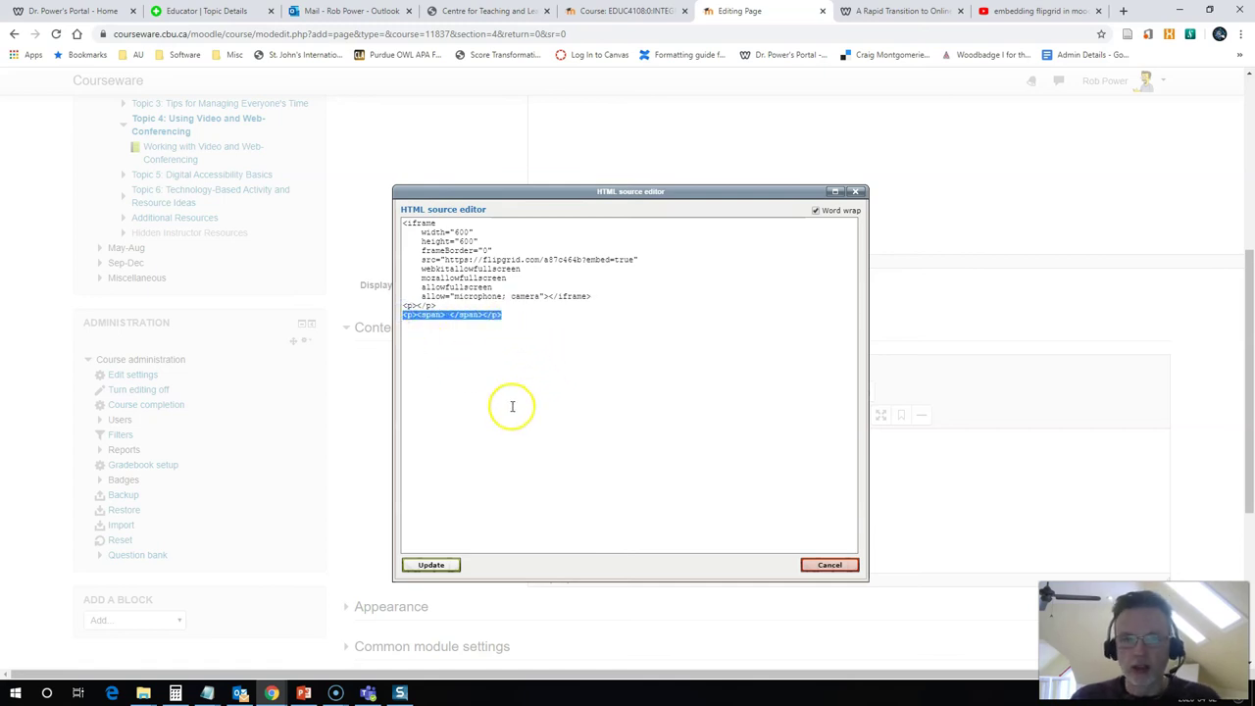
key("BackSpace")
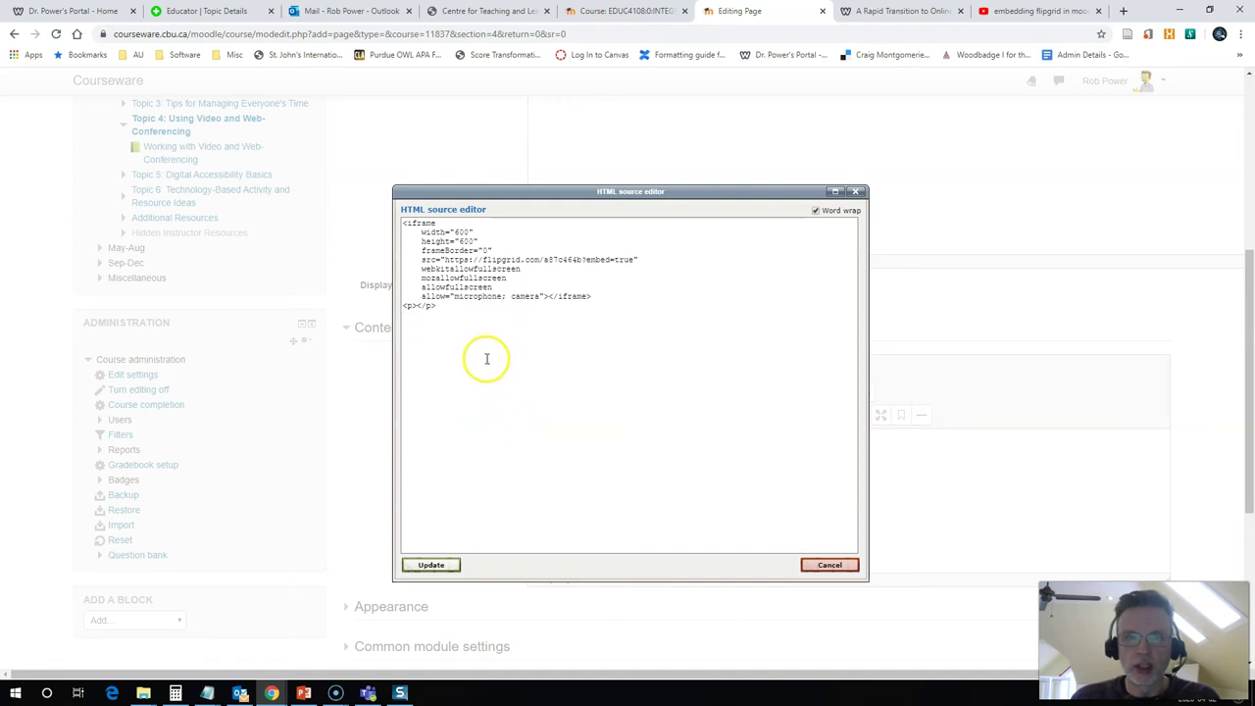
left_click_drag(439, 305, 404, 303)
key("BackSpace")
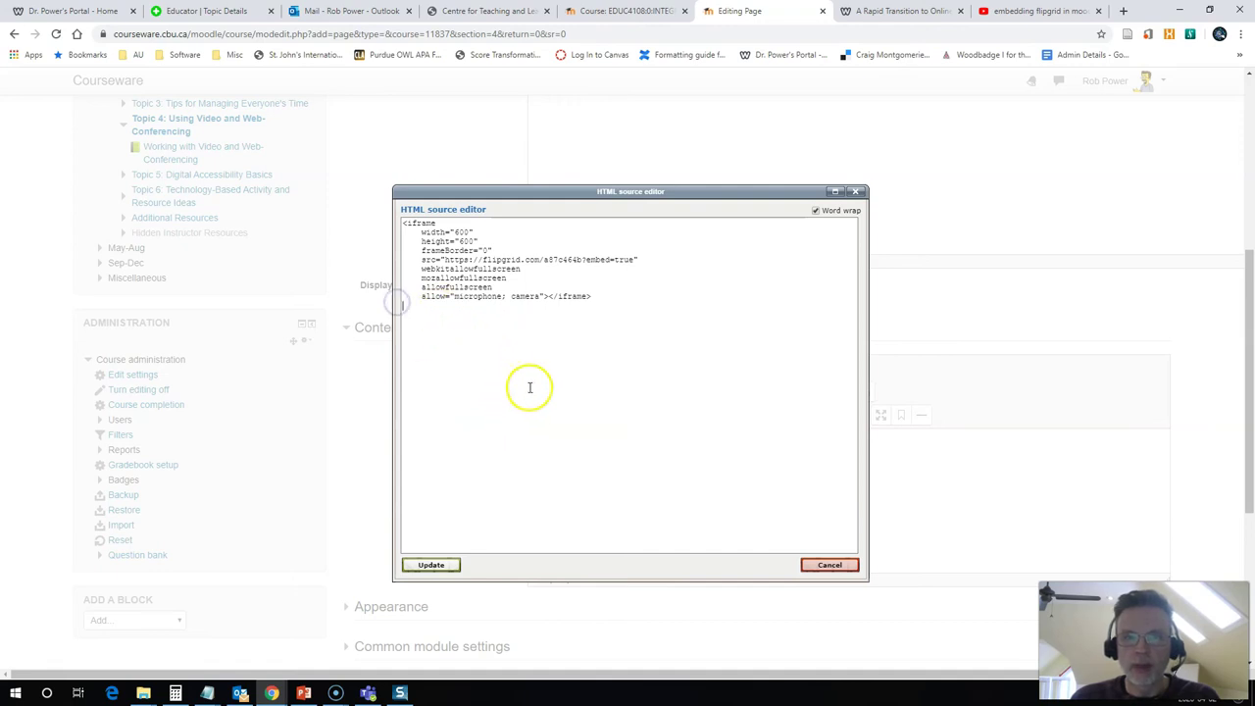
Change the iframe width from 600 to 100% and increase its height
left_click(456, 233)
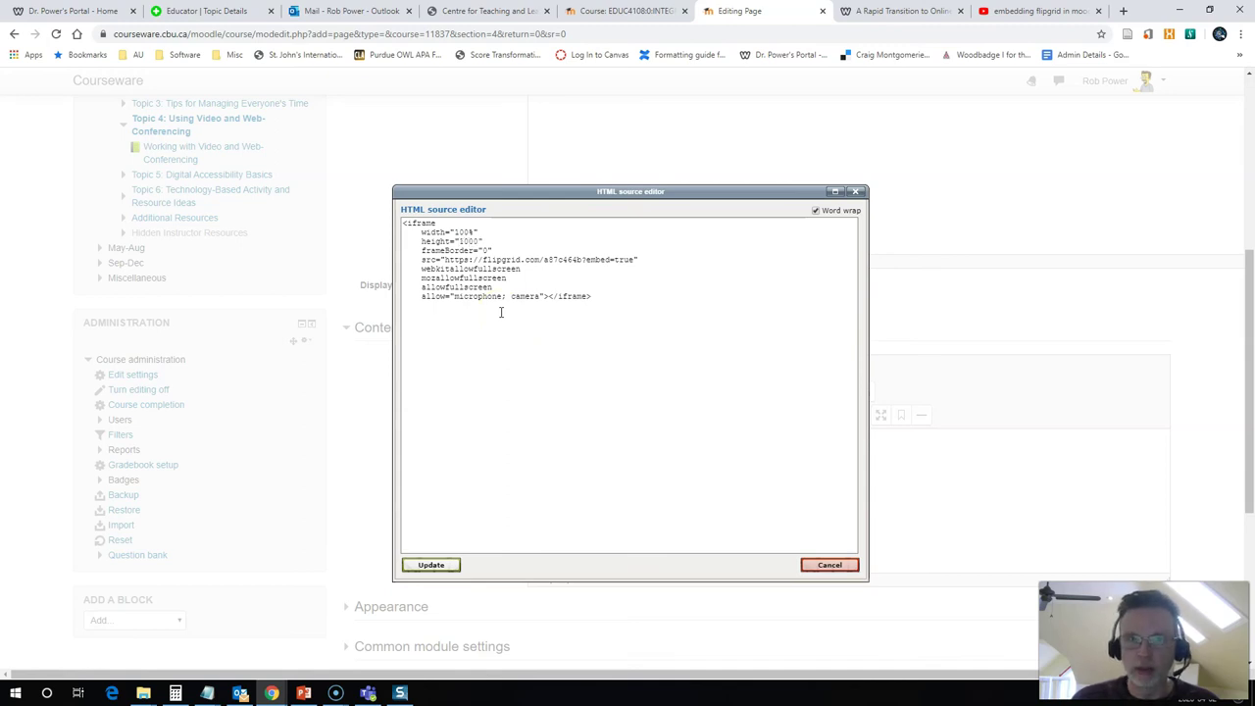
Apply the HTML edits and set Completion tracking to 'Do not indicate activity completion'
left_click(436, 567)
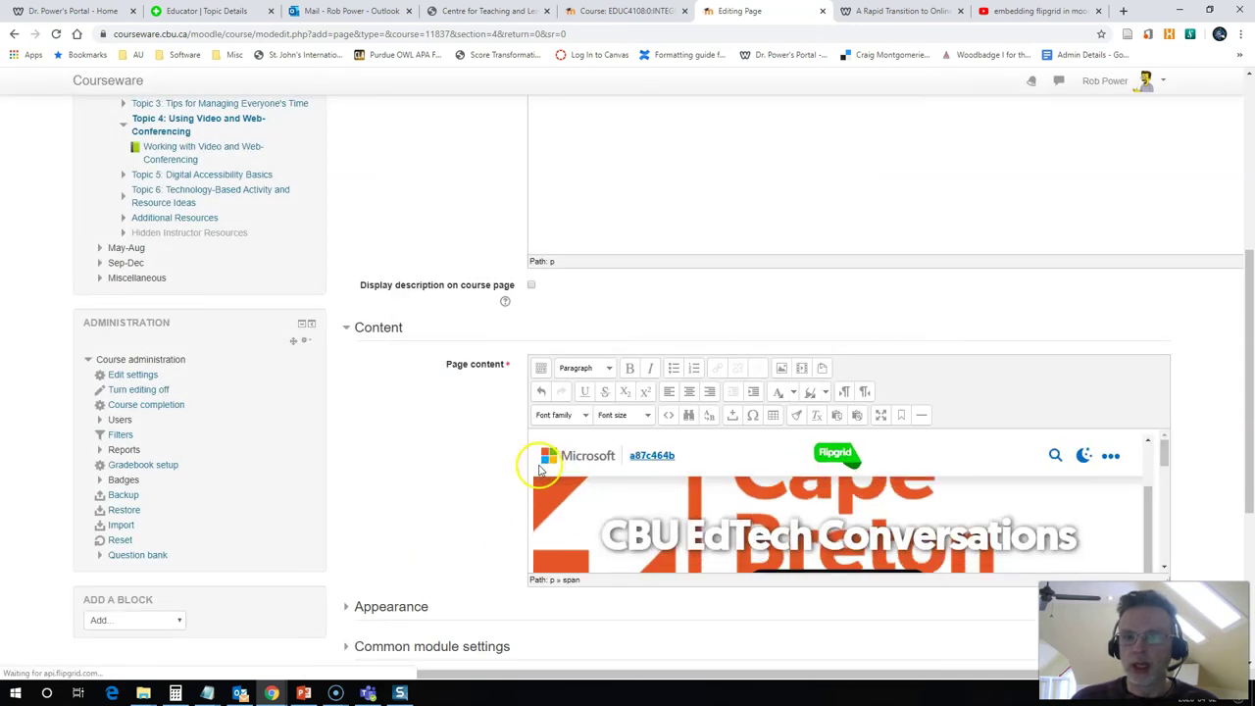
scroll(343, 510, "down", 3)
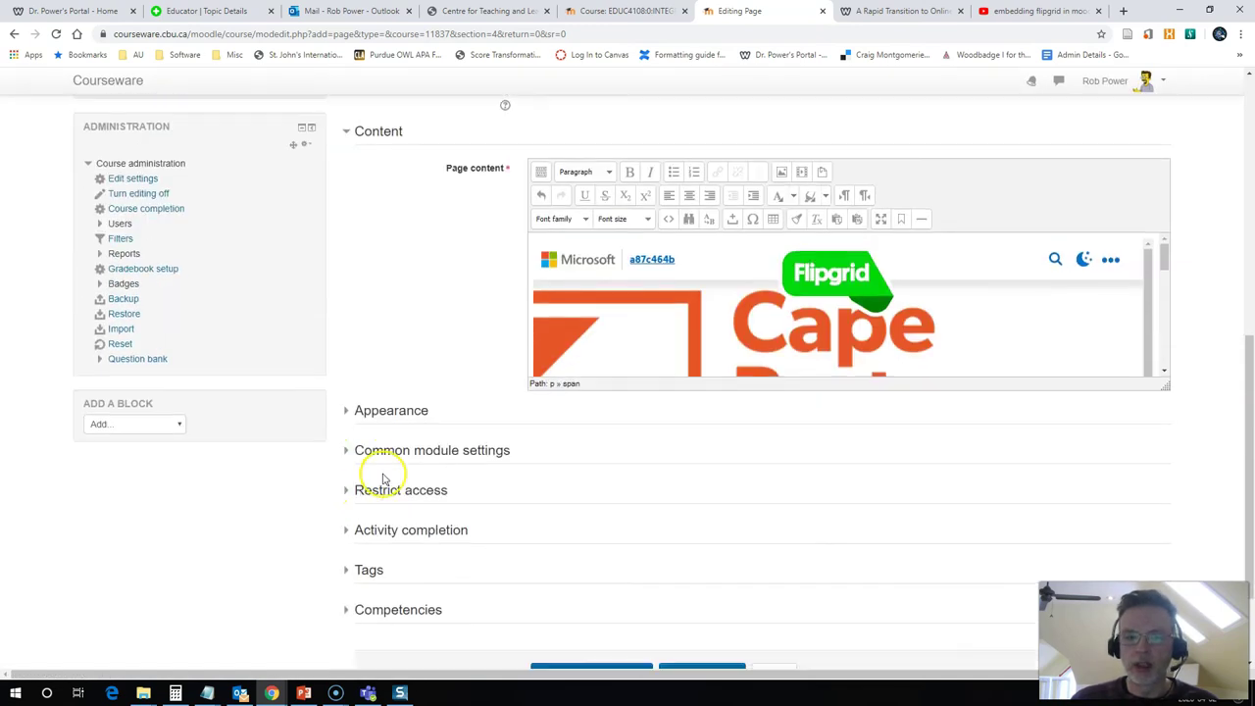
left_click(420, 470)
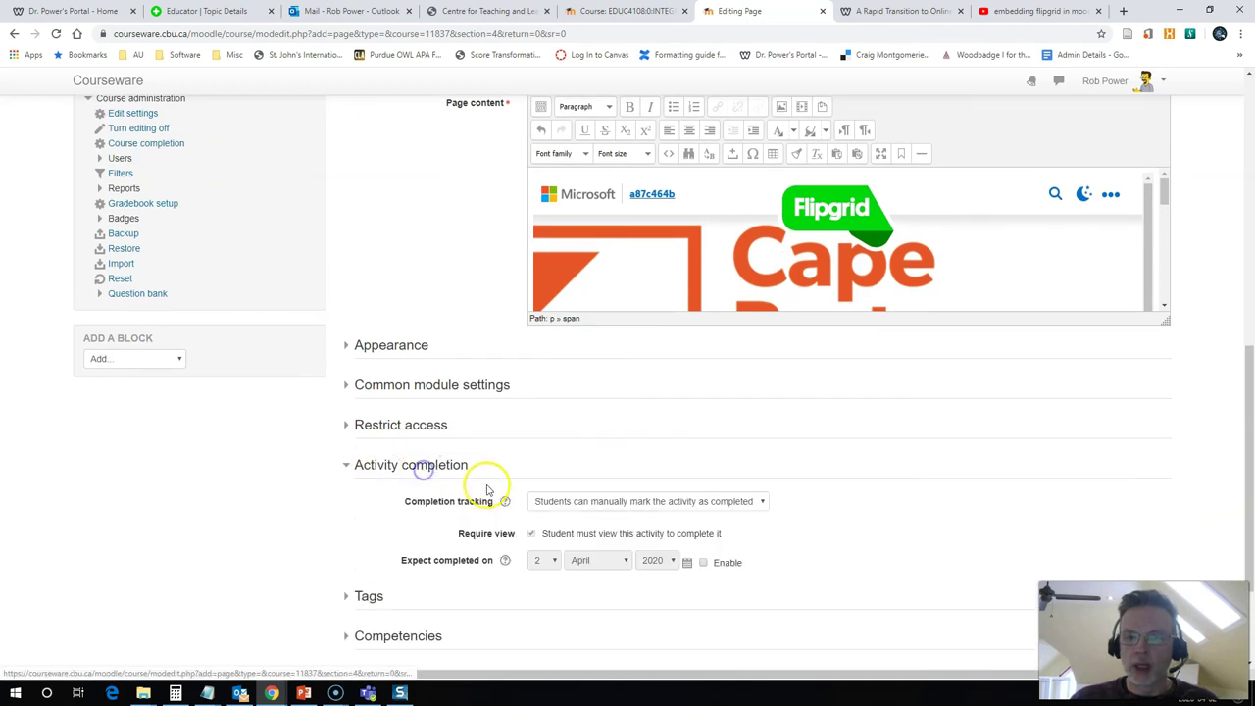
left_click(546, 500)
left_click(553, 519)
scroll(441, 461, "down", 2)
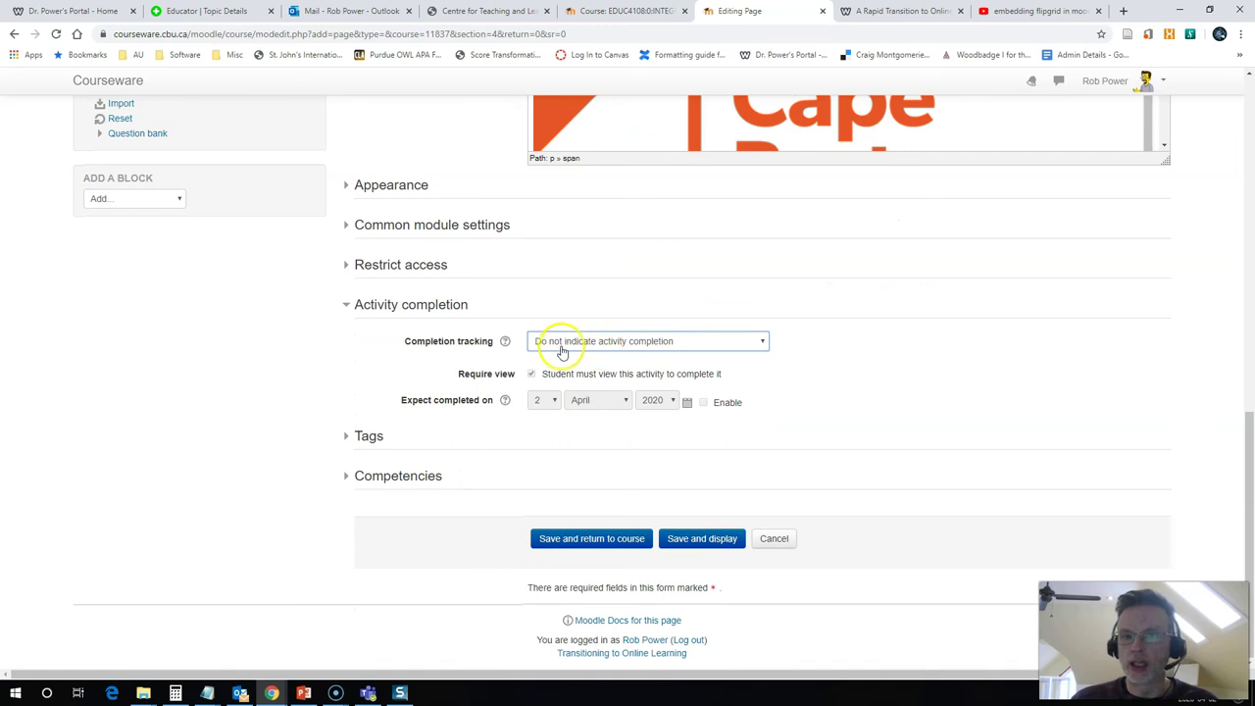
scroll(413, 465, "up", 2)
scroll(413, 471, "down", 2)
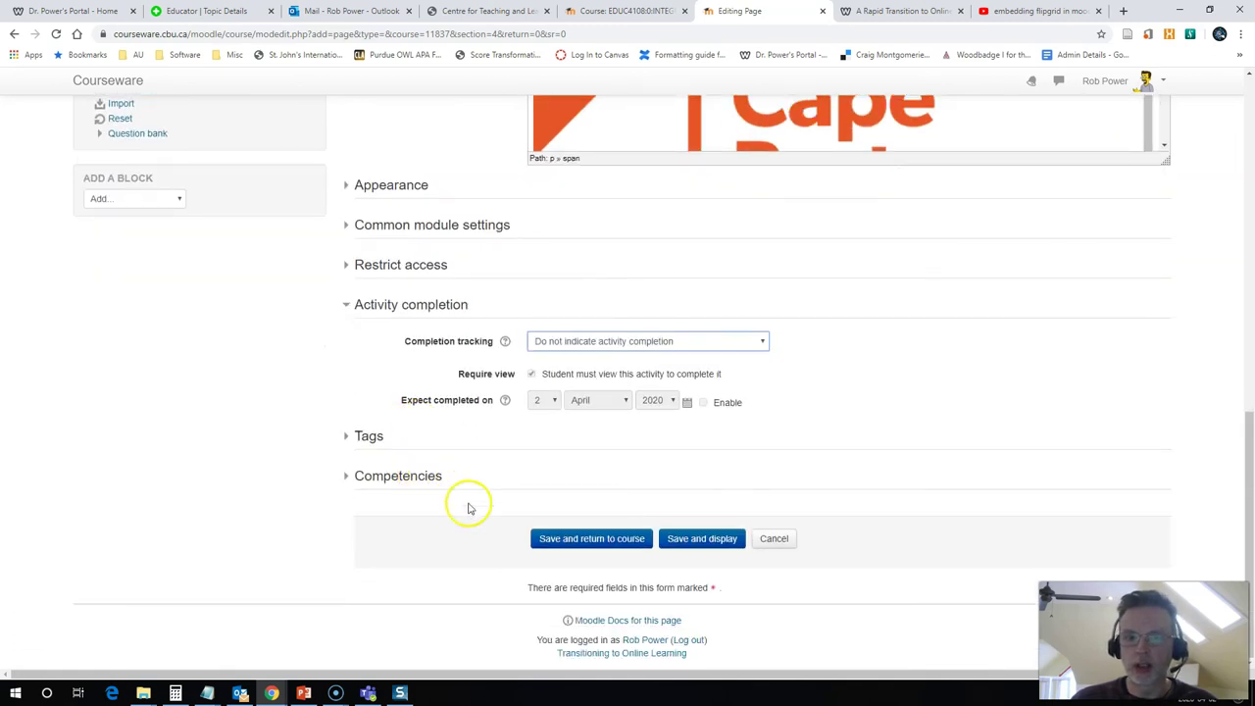
Save and display the page, then scroll the embedded Flipgrid board to its Responses area showing 0 responses
left_click(691, 538)
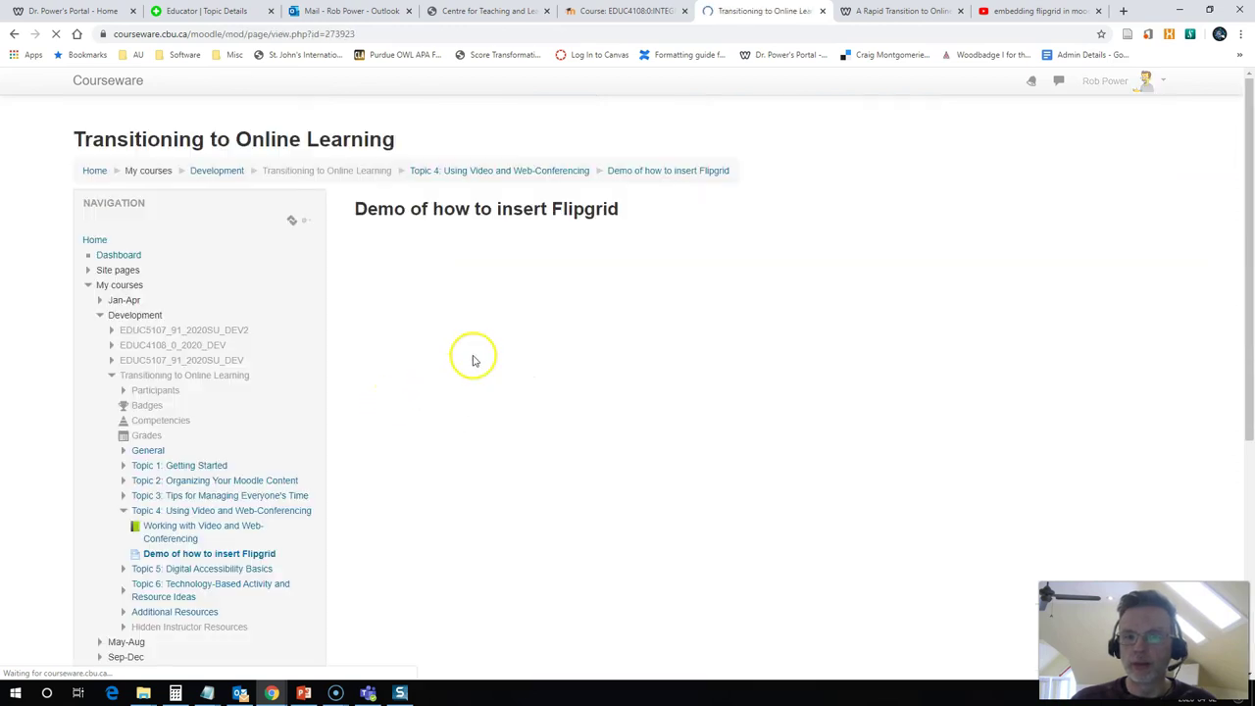
scroll(964, 189, "down", 3)
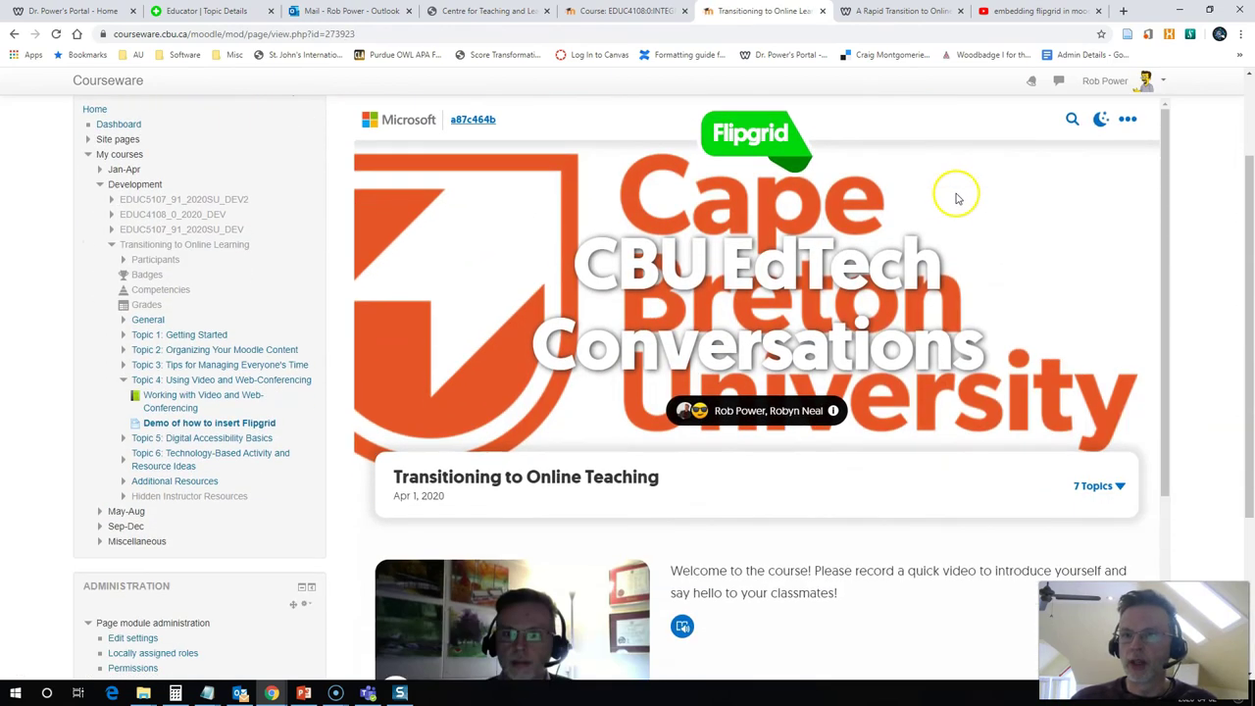
scroll(944, 219, "down", 3)
scroll(941, 224, "up", 2)
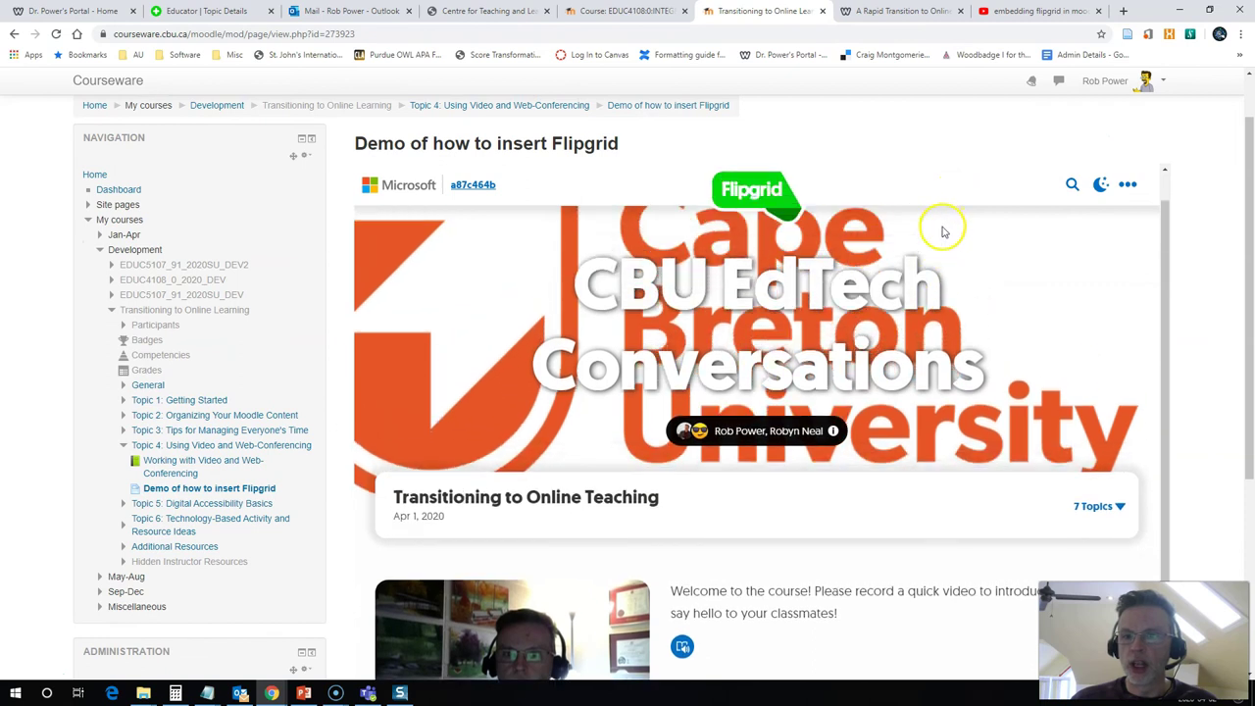
scroll(1177, 252, "down", 3)
scroll(843, 264, "down", 4)
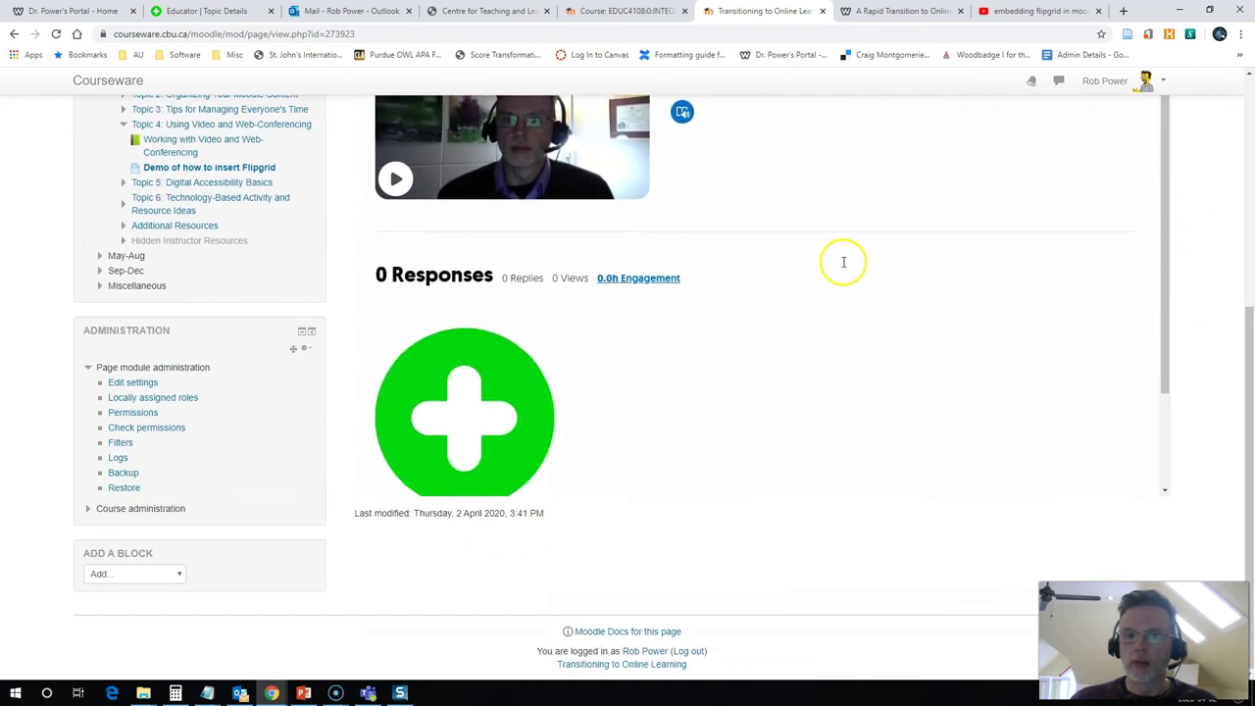
Use Flipgrid's green plus to record a response, bringing up the Log in to Record prompt with Google or Microsoft sign-in
left_click(449, 365)
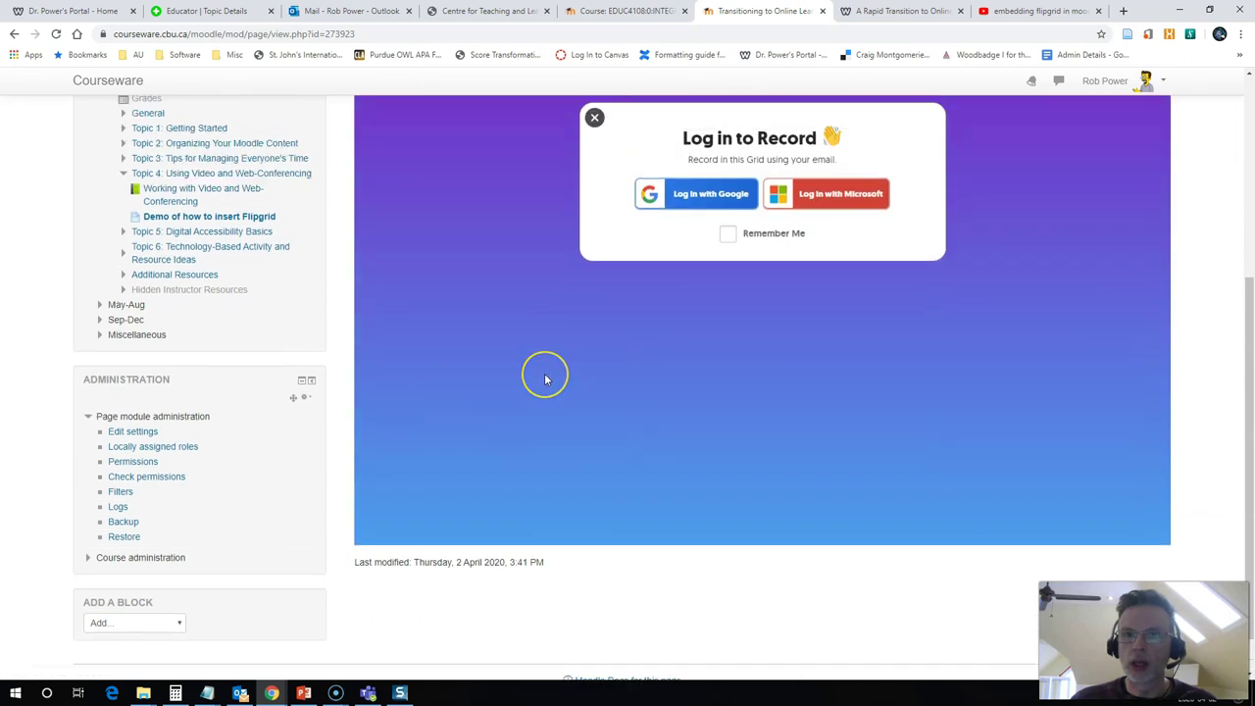
scroll(546, 379, "up", 3)
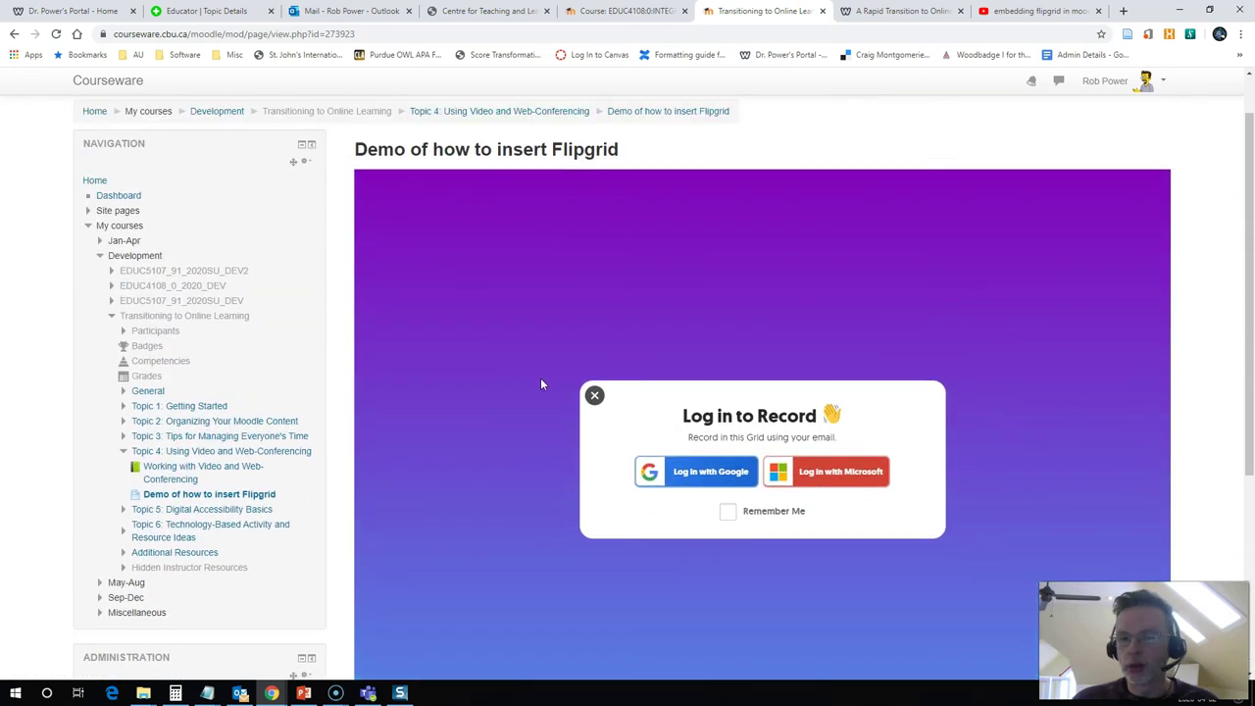
scroll(540, 383, "down", 1)
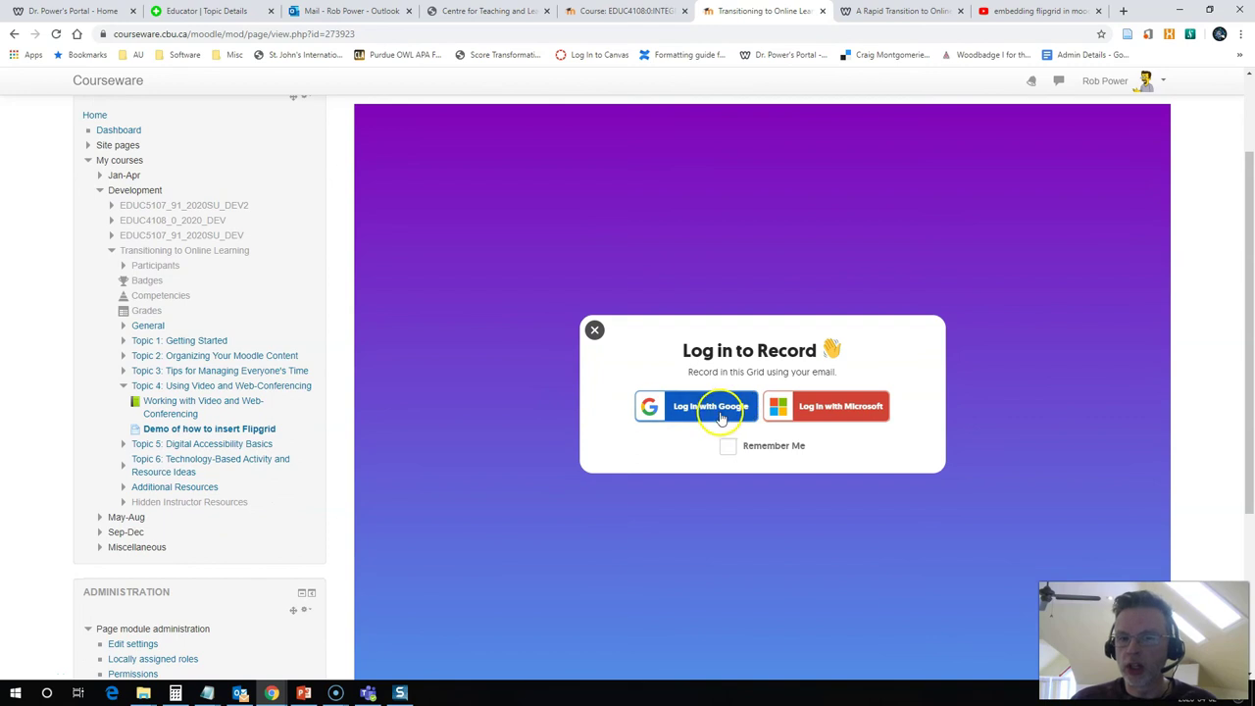
scroll(559, 476, "up", 2)
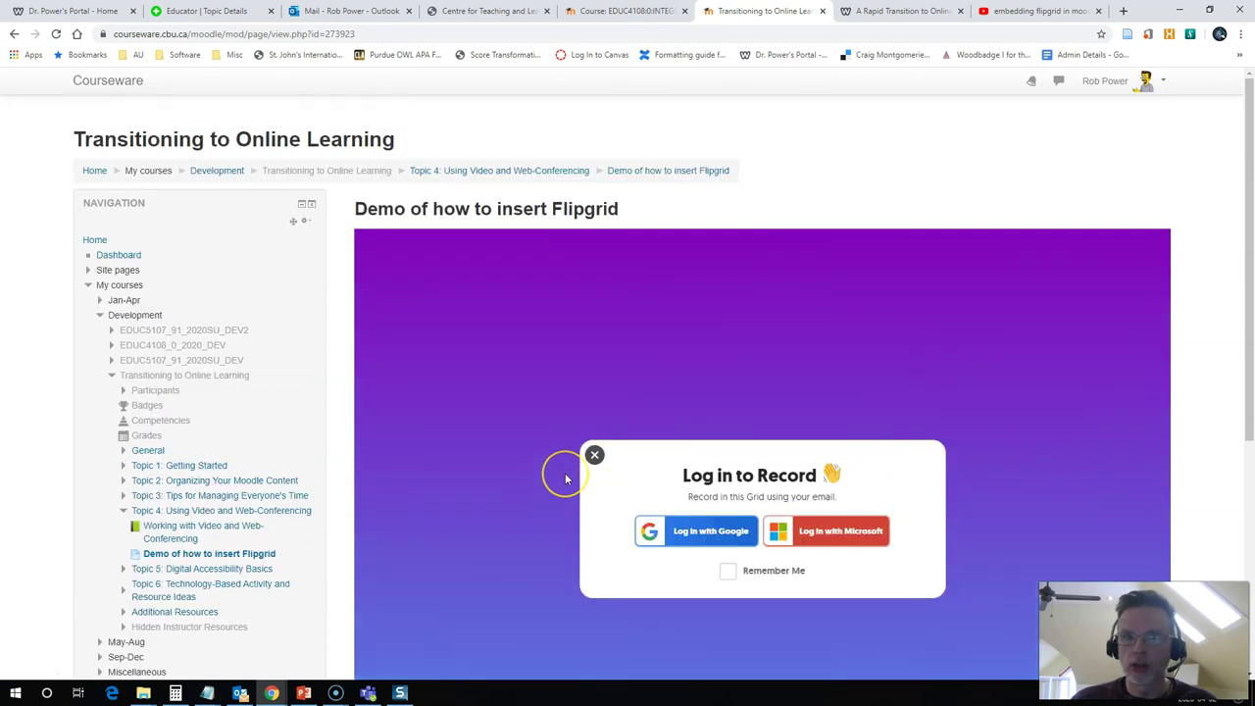
scroll(564, 477, "down", 3)
scroll(564, 478, "down", 3)
scroll(565, 478, "up", 4)
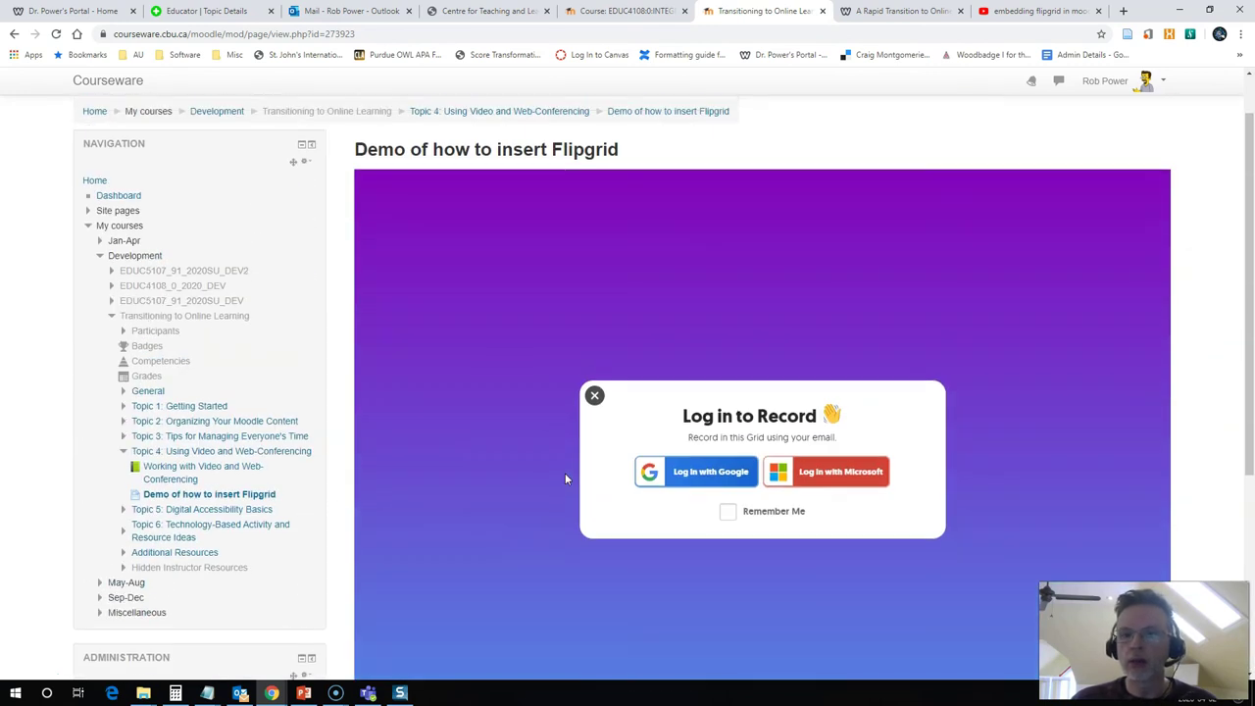
left_click(533, 471)
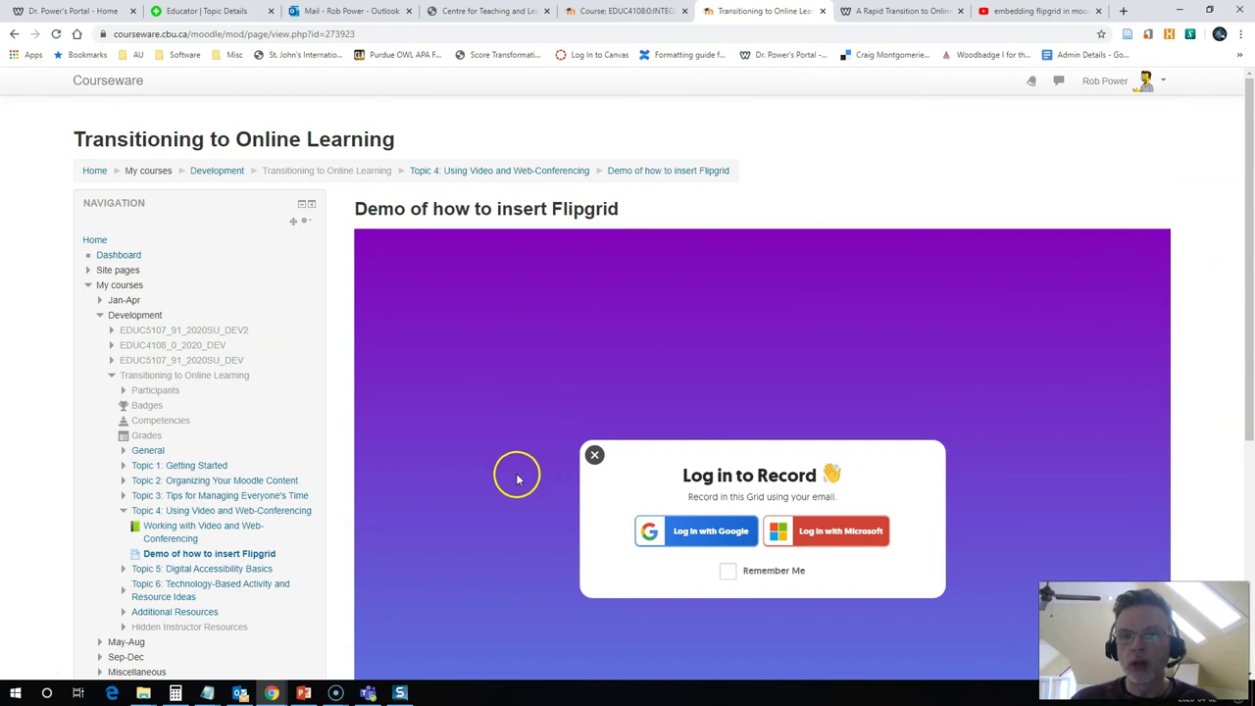